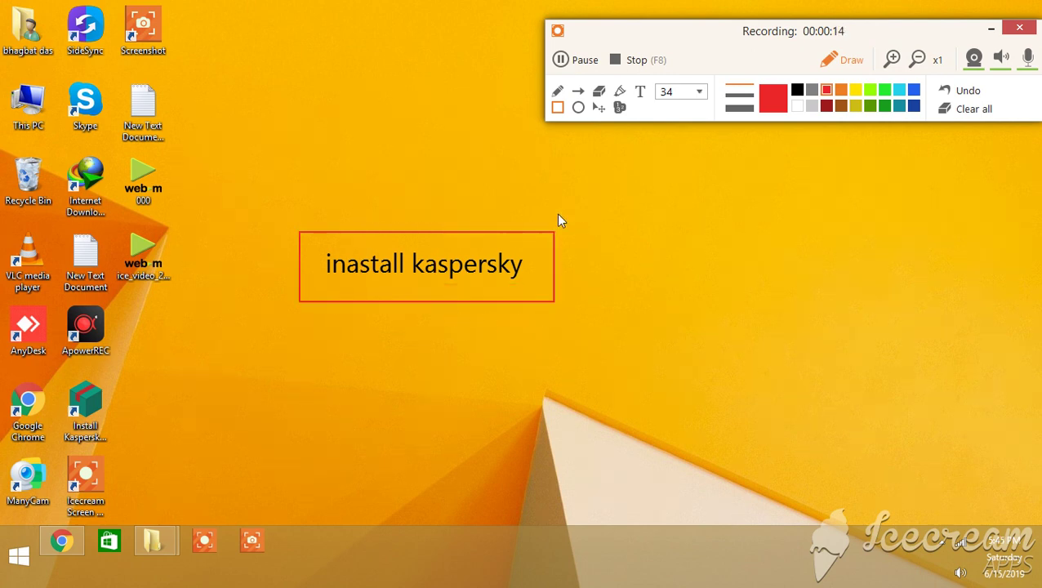
Step: Clear all on-screen annotations and turn off the drawing mode
{"action": "left_click", "coordinate": [964, 114]}
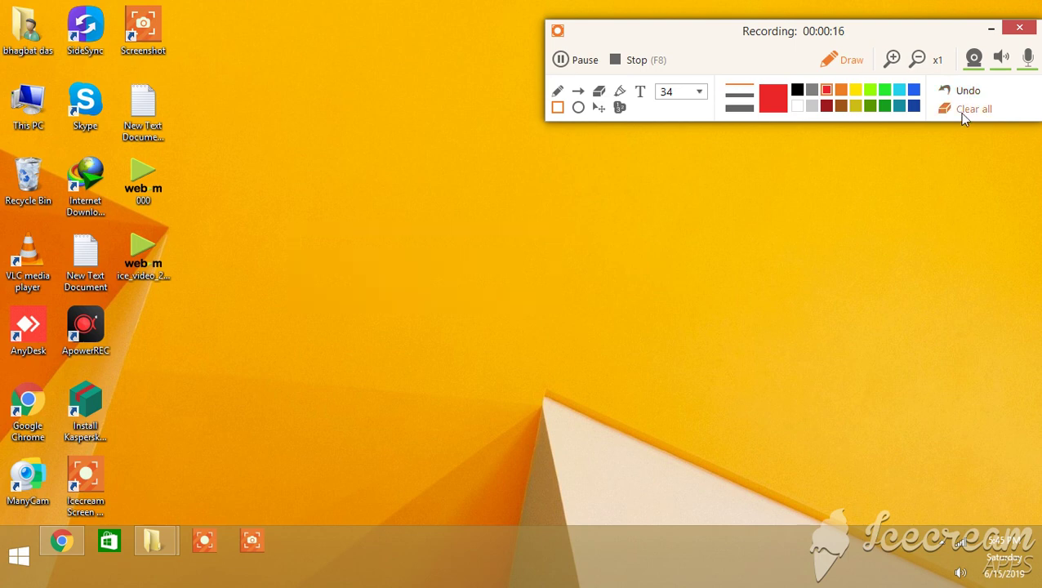
{"action": "left_click", "coordinate": [81, 534]}
{"action": "left_click", "coordinate": [839, 63]}
Step: Switch to Google Chrome and show the Kaspersky Anti-Virus free trial download page
{"action": "left_click", "coordinate": [61, 540]}
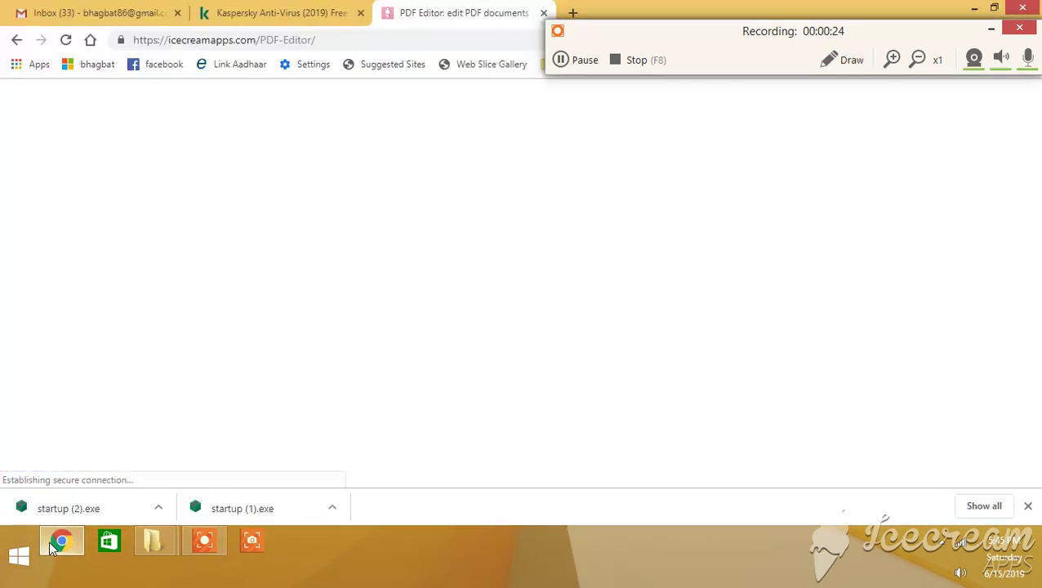
{"action": "left_click", "coordinate": [285, 13]}
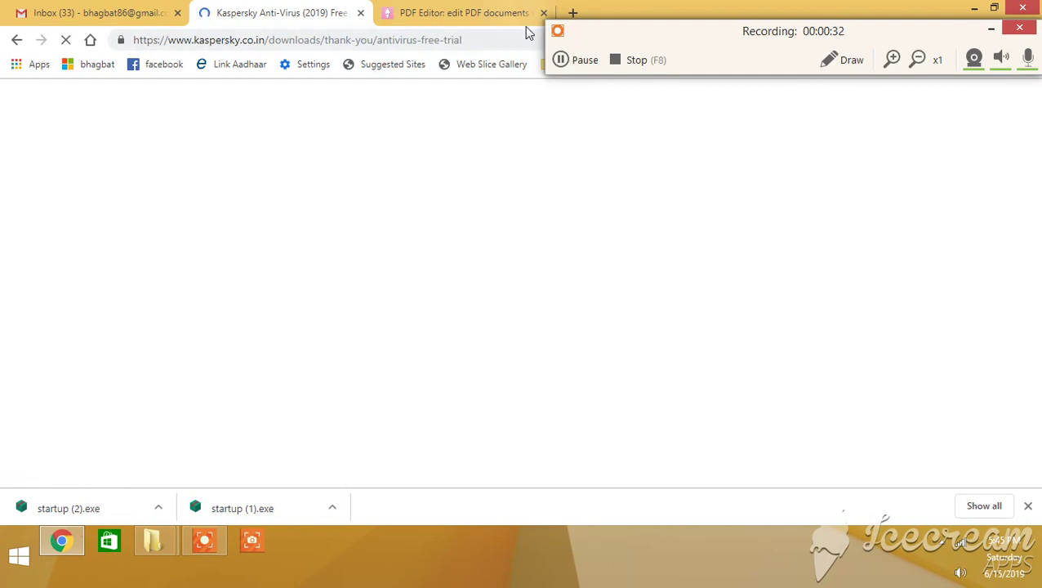
{"action": "left_click", "coordinate": [561, 60]}
{"action": "key", "text": "F7"}
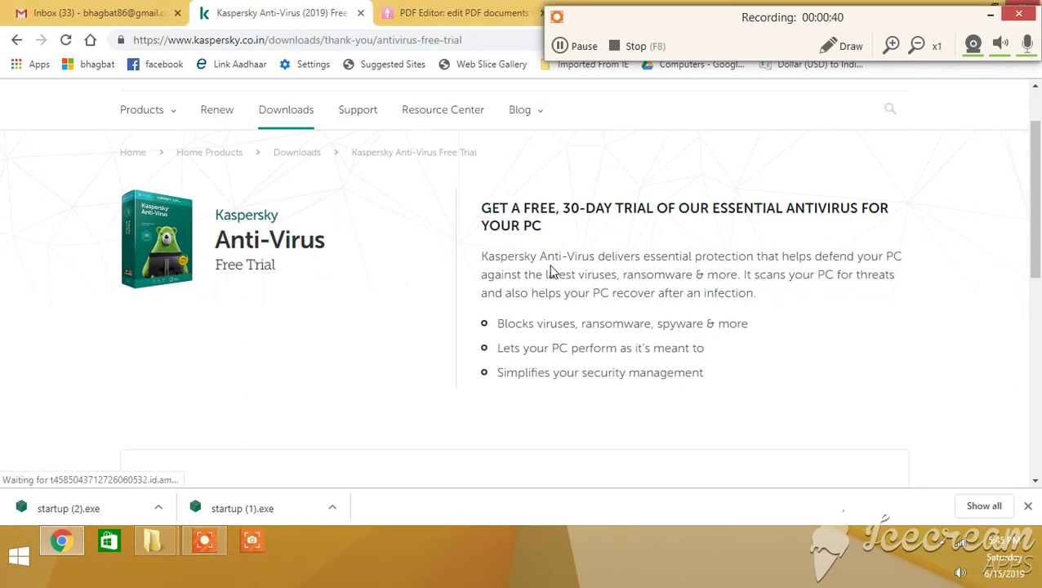
Step: Download the Protection for PC trial installer and have startup (3).exe open when done
{"action": "scroll", "coordinate": [551, 275], "scroll_direction": "down", "scroll_amount": 2}
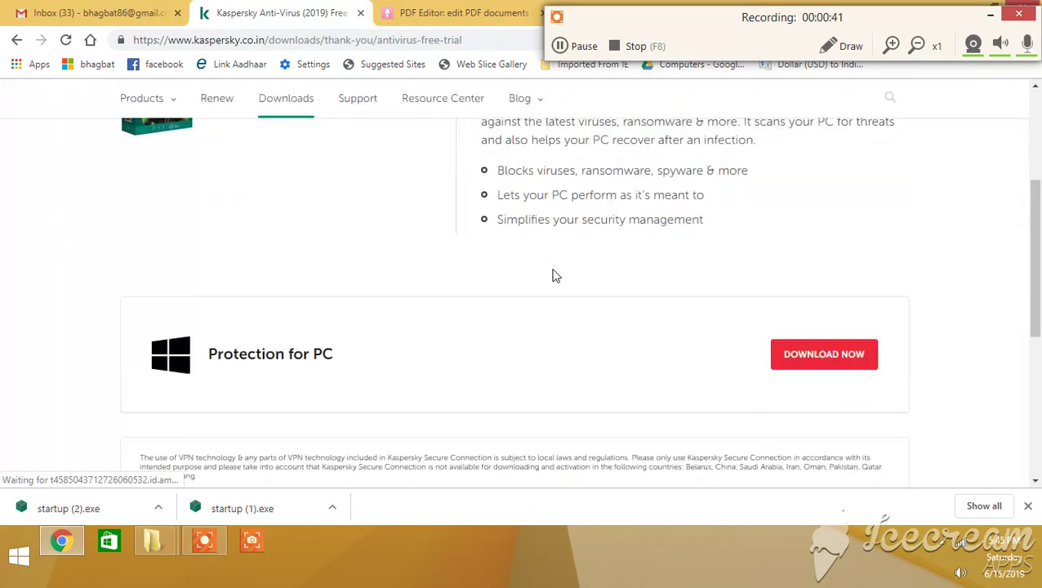
{"action": "left_click", "coordinate": [796, 360]}
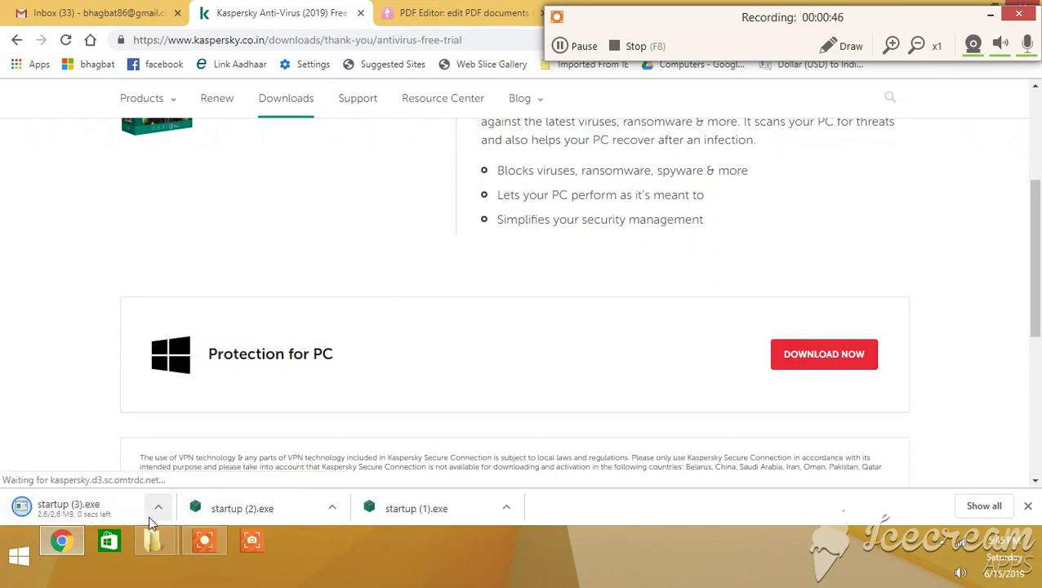
{"action": "left_click", "coordinate": [160, 510]}
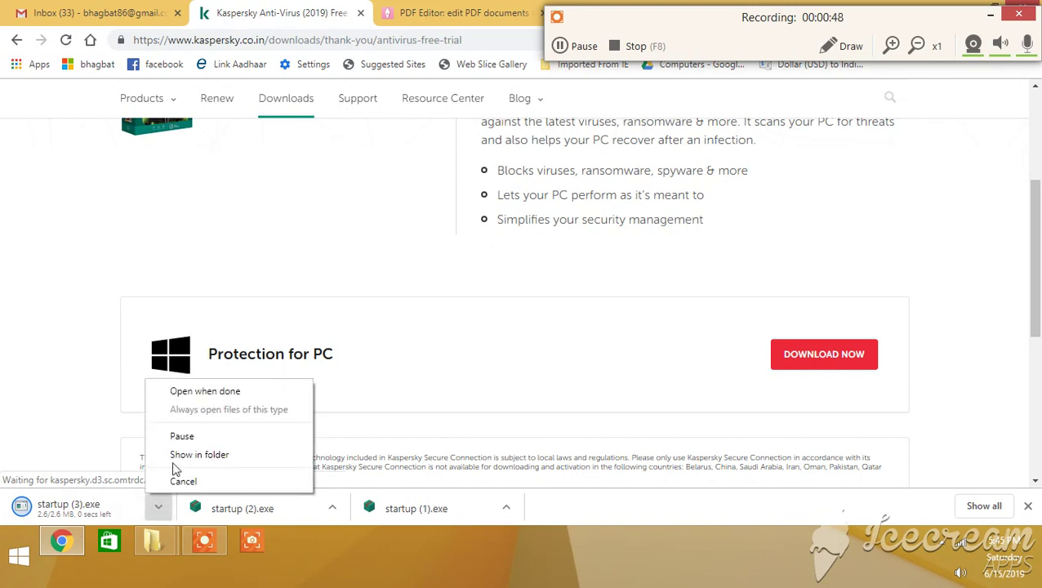
{"action": "left_click", "coordinate": [181, 393]}
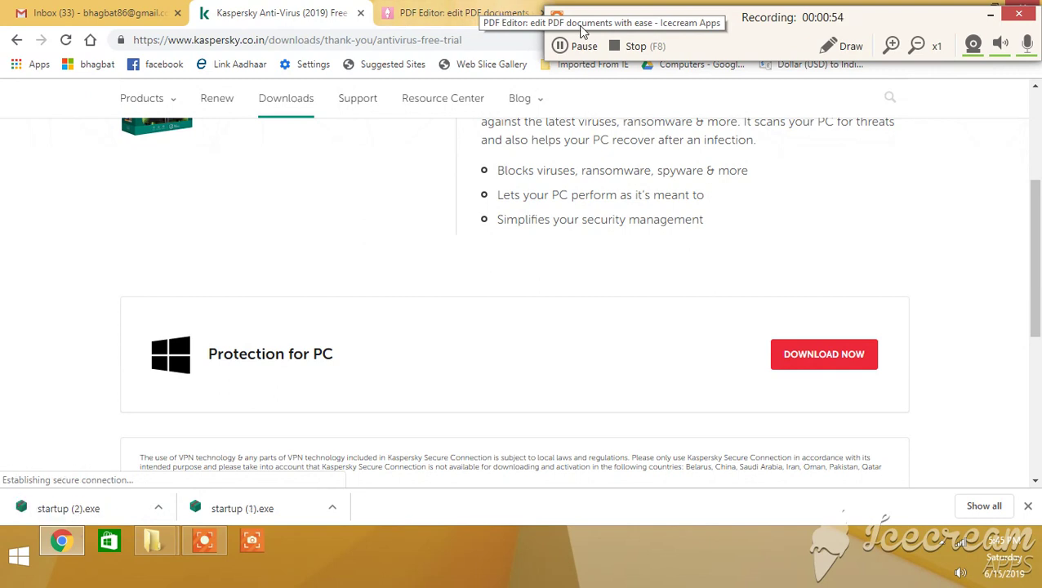
{"action": "left_click", "coordinate": [564, 46]}
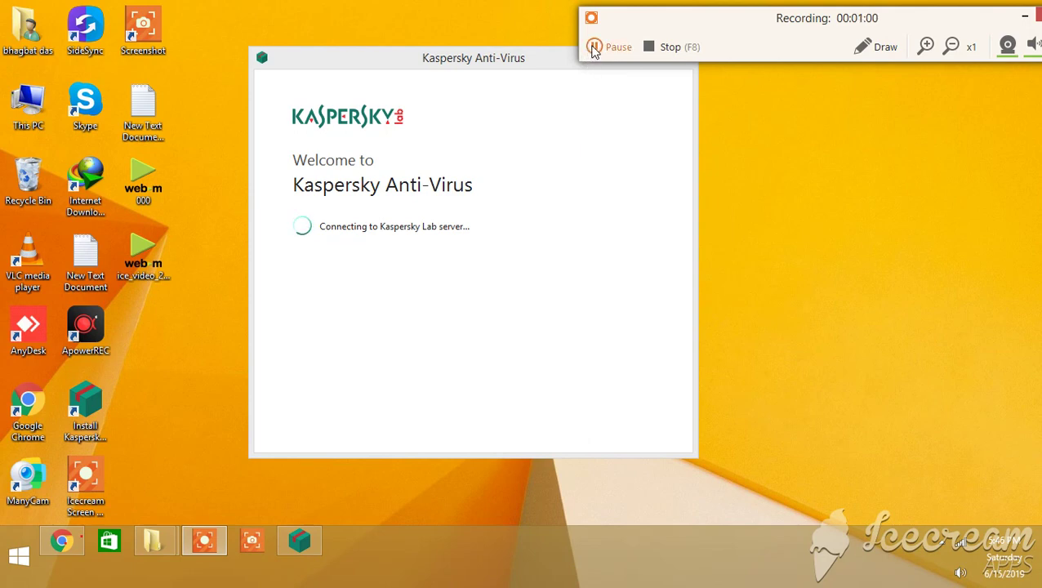
Step: Accept the license terms and start installing Kaspersky Anti-Virus with Kaspersky Security Network participation enabled, moving the installer window slightly aside
{"action": "left_click", "coordinate": [595, 47]}
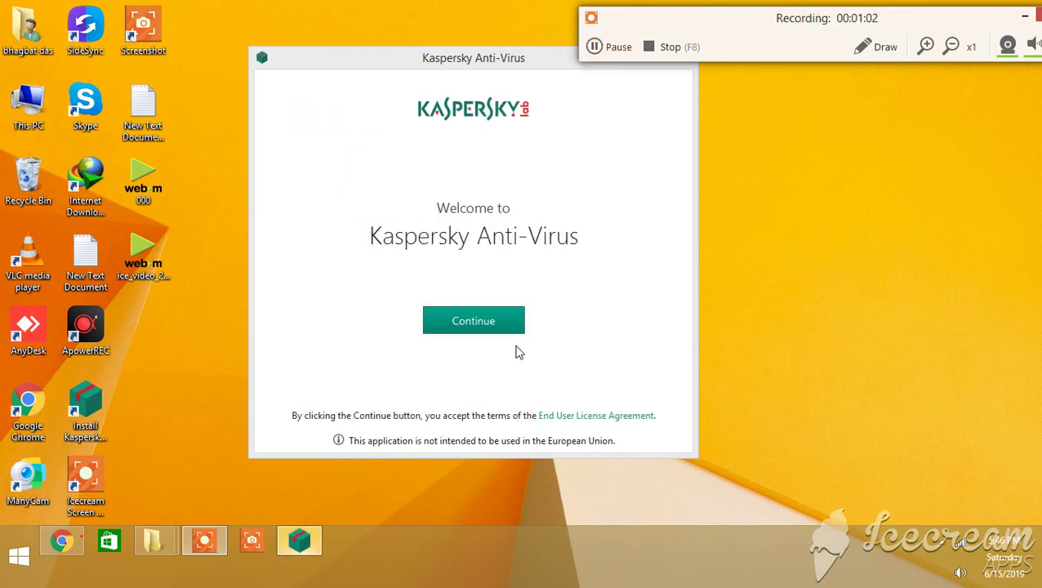
{"action": "left_click", "coordinate": [474, 320]}
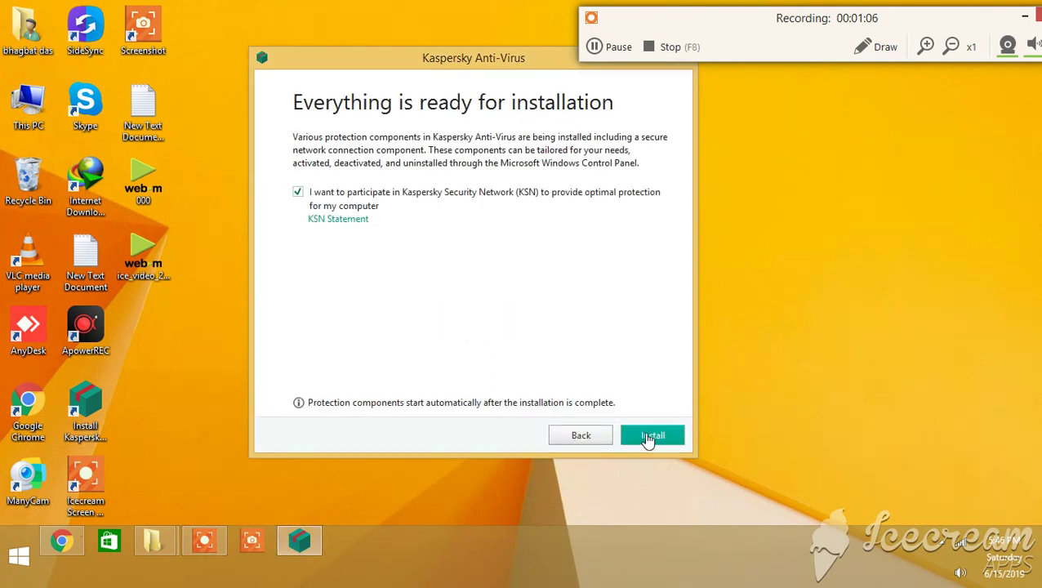
{"action": "left_click", "coordinate": [651, 437]}
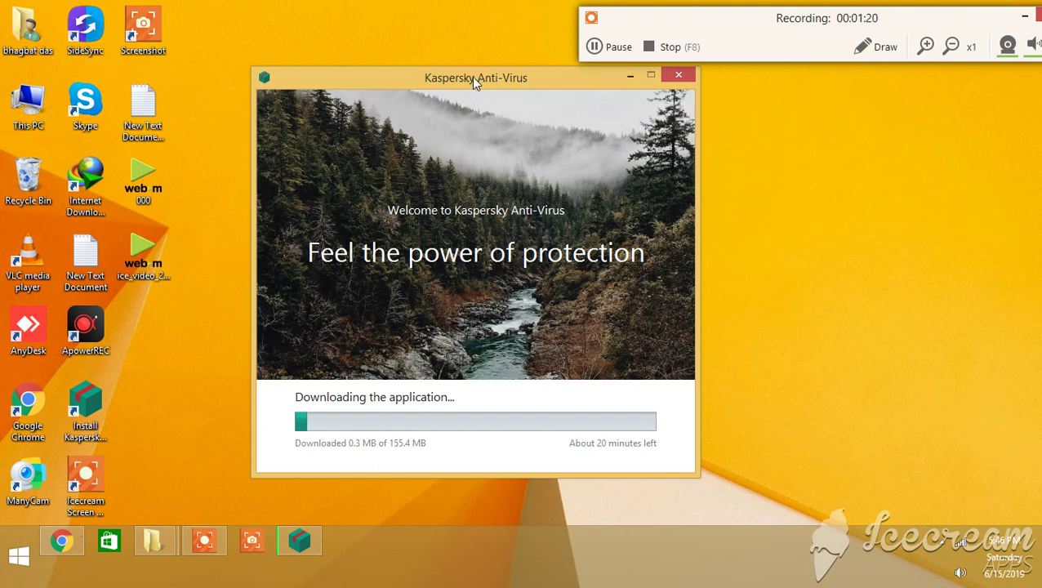
{"action": "left_click_drag", "start_coordinate": [441, 79], "coordinate": [409, 59]}
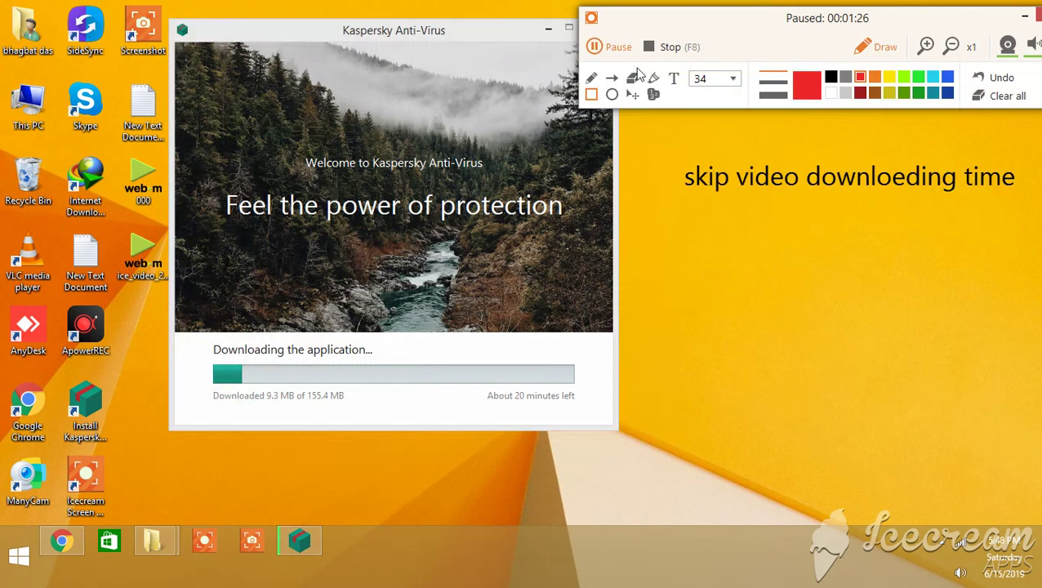
Step: Frame the note "skip video downloeding time" with a red rectangle and clear all annotations
{"action": "key", "text": "F7"}
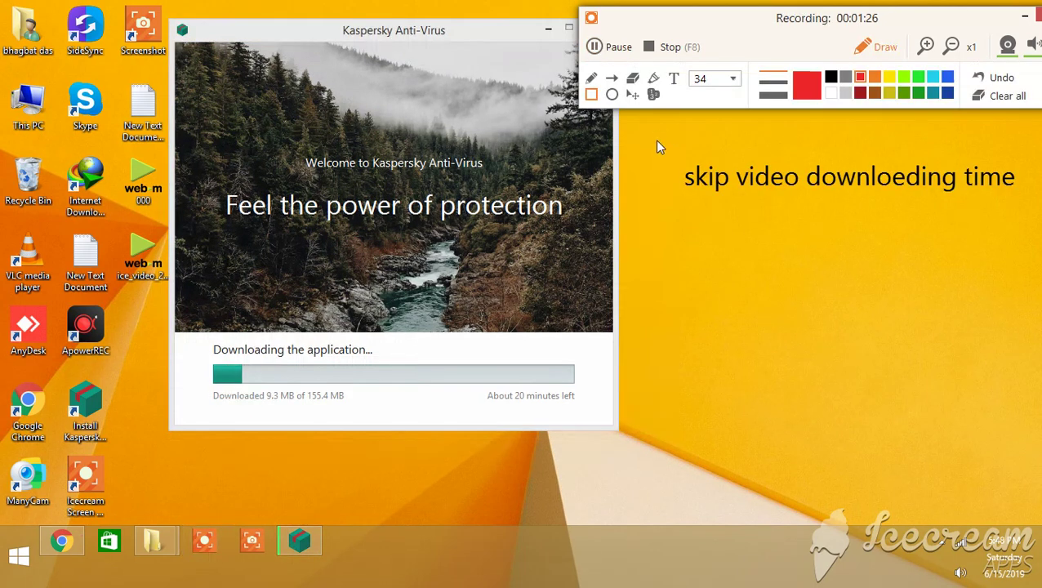
{"action": "mouse_move", "coordinate": [657, 141]}
{"action": "left_mouse_down"}
{"action": "mouse_move", "coordinate": [702, 196]}
{"action": "mouse_move", "coordinate": [1030, 204]}
{"action": "left_mouse_up"}
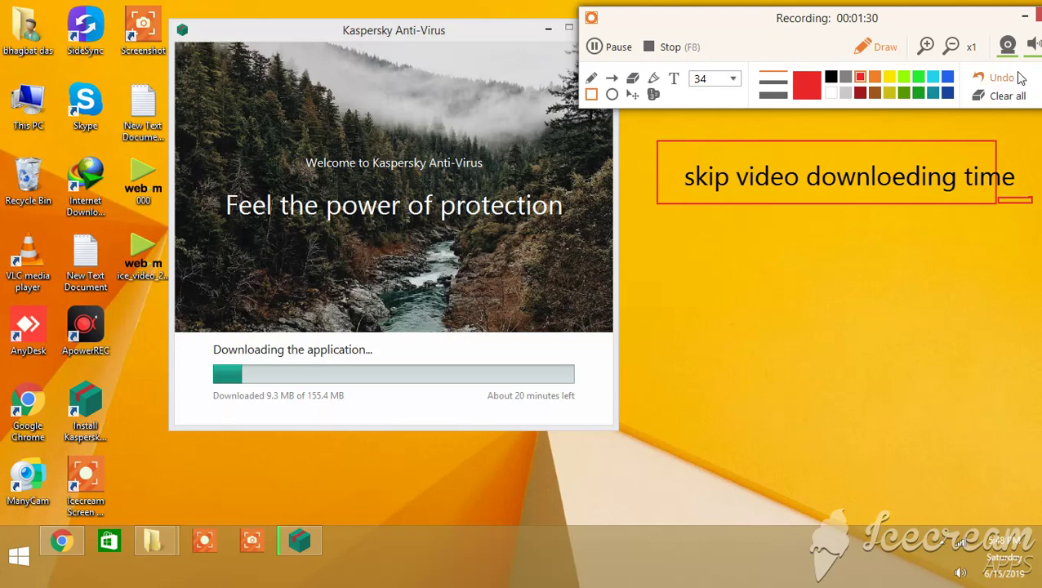
{"action": "left_click", "coordinate": [1009, 96]}
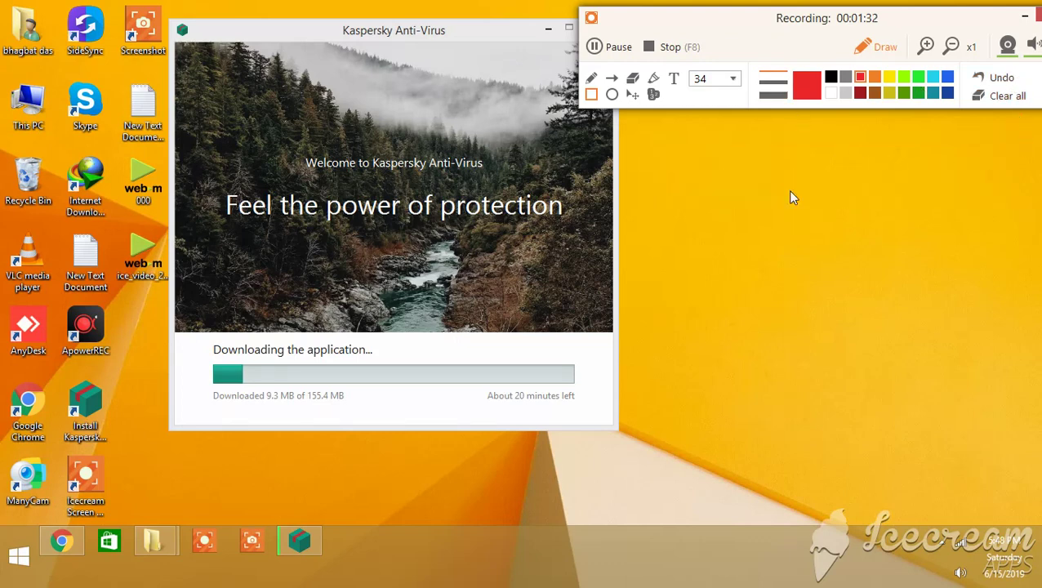
Step: Mark the installer's download progress bar with a red rectangle and clear all annotations
{"action": "left_click", "coordinate": [610, 46]}
{"action": "key", "text": "F7"}
{"action": "mouse_move", "coordinate": [202, 352]}
{"action": "left_mouse_down"}
{"action": "mouse_move", "coordinate": [271, 396]}
{"action": "mouse_move", "coordinate": [597, 406]}
{"action": "left_mouse_up"}
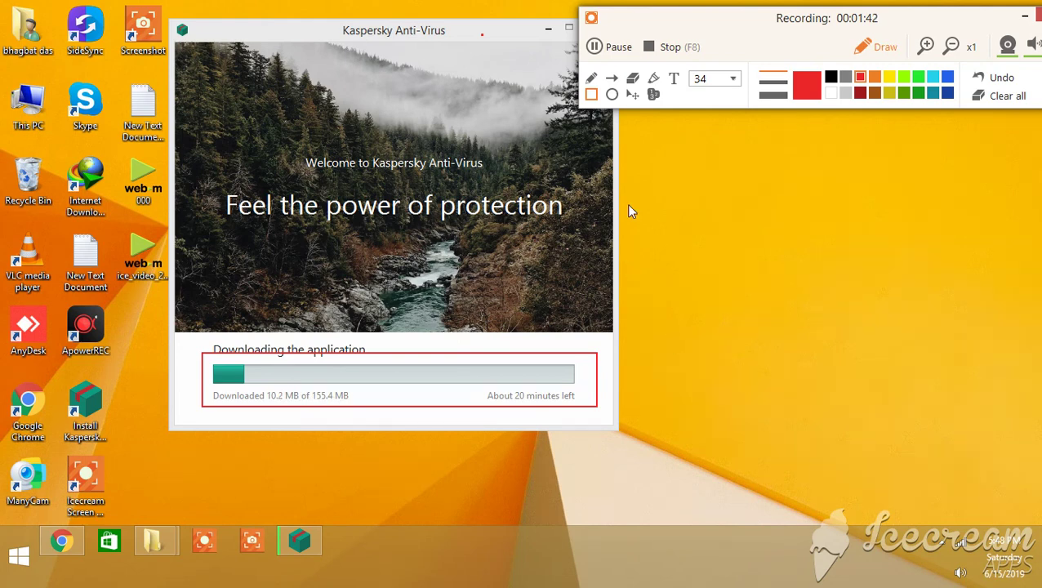
{"action": "left_click", "coordinate": [988, 96]}
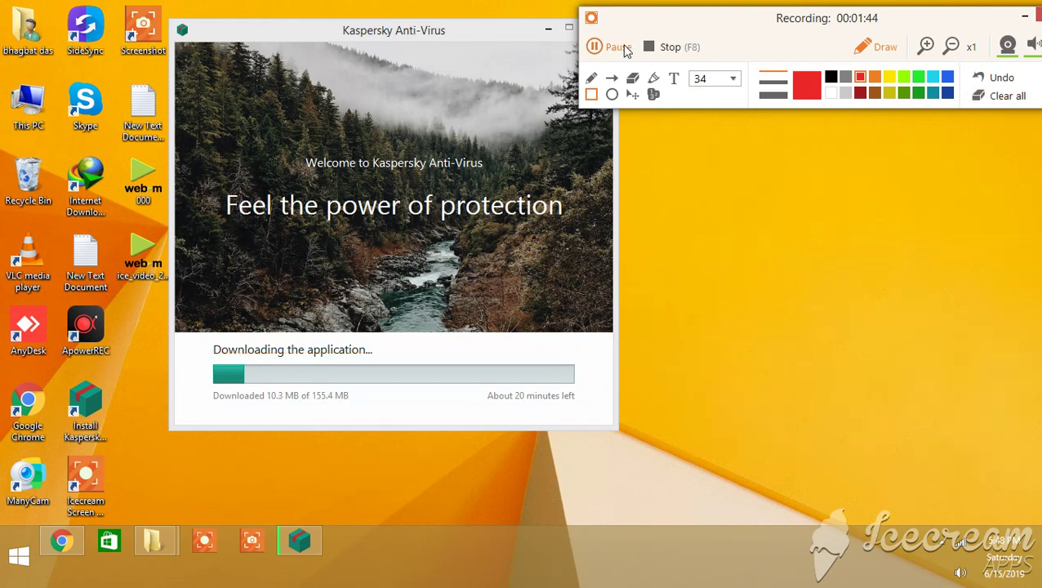
{"action": "left_click", "coordinate": [603, 47]}
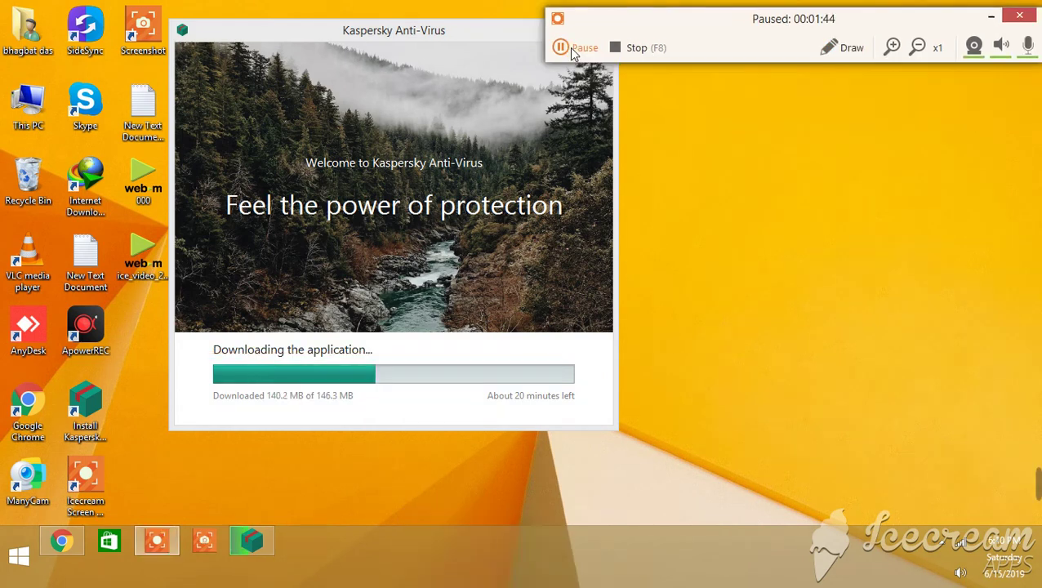
{"action": "left_click", "coordinate": [572, 51]}
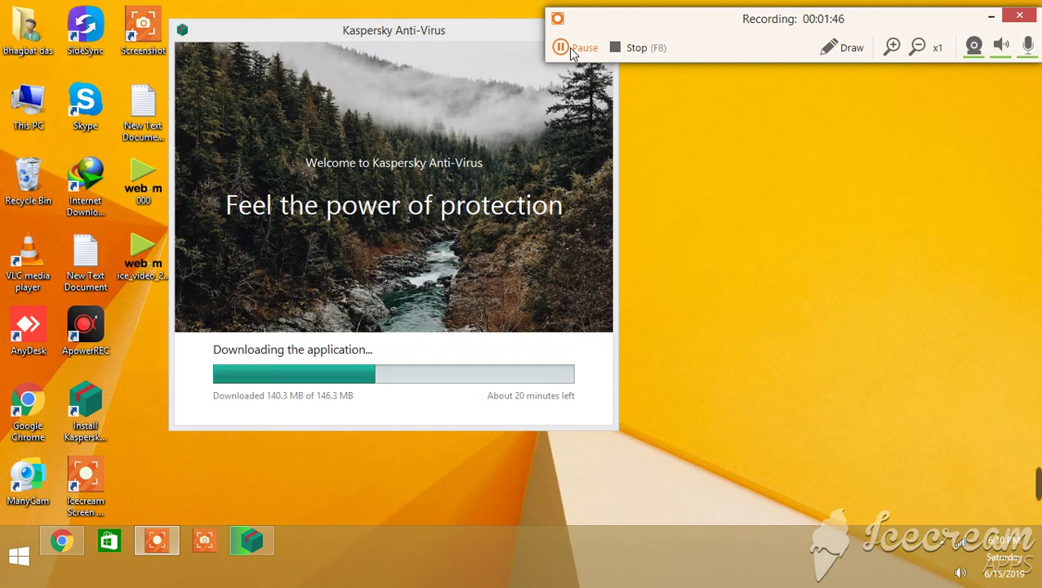
{"action": "left_click", "coordinate": [572, 50]}
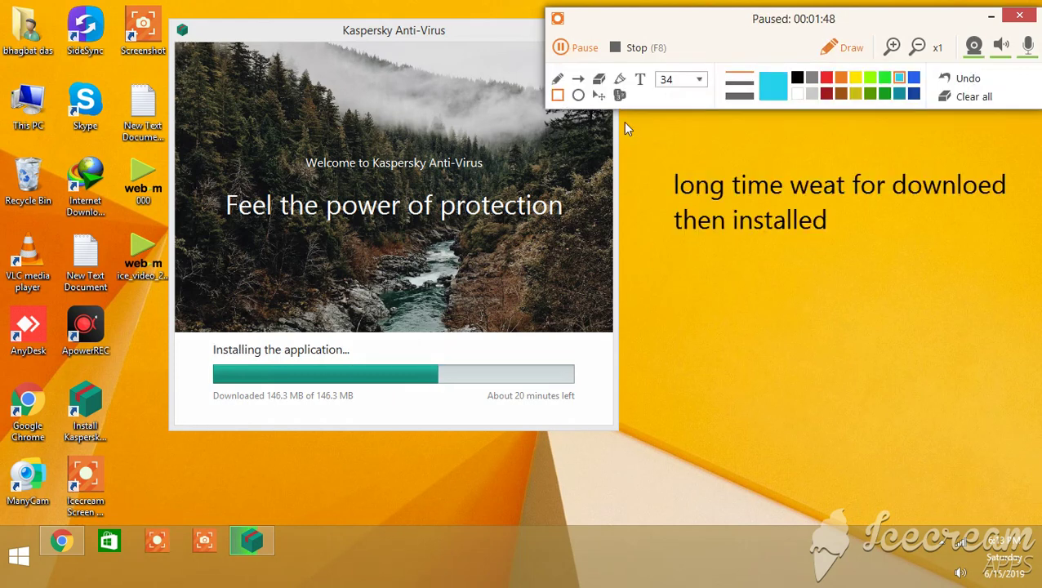
Step: Frame the note "long time weat for downloed then installed" with a light blue rectangle and clear all annotations
{"action": "mouse_move", "coordinate": [646, 146]}
{"action": "left_mouse_down"}
{"action": "mouse_move", "coordinate": [738, 256]}
{"action": "mouse_move", "coordinate": [935, 267]}
{"action": "mouse_move", "coordinate": [1025, 254]}
{"action": "left_mouse_up"}
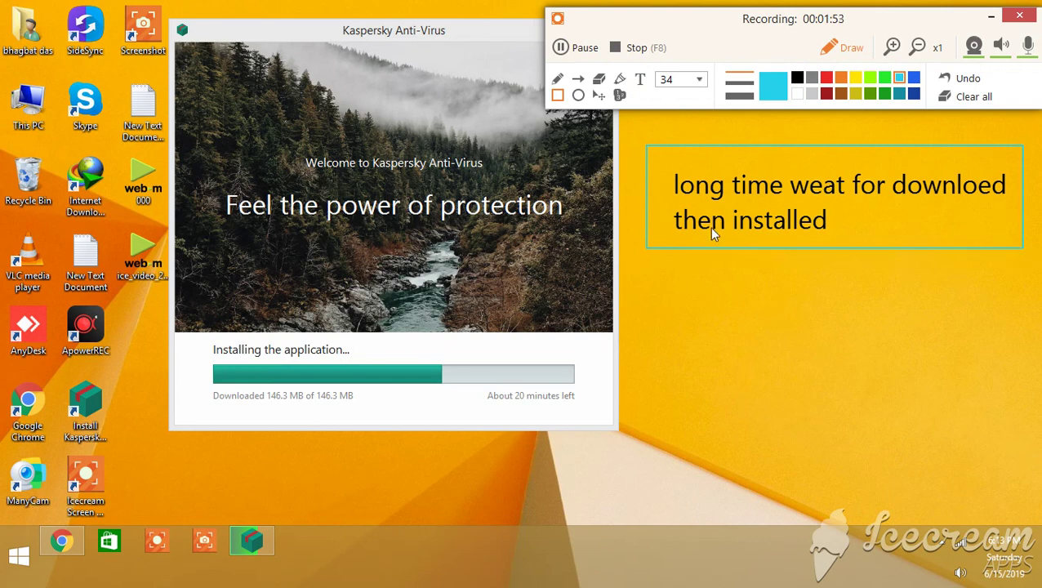
{"action": "left_click", "coordinate": [974, 98]}
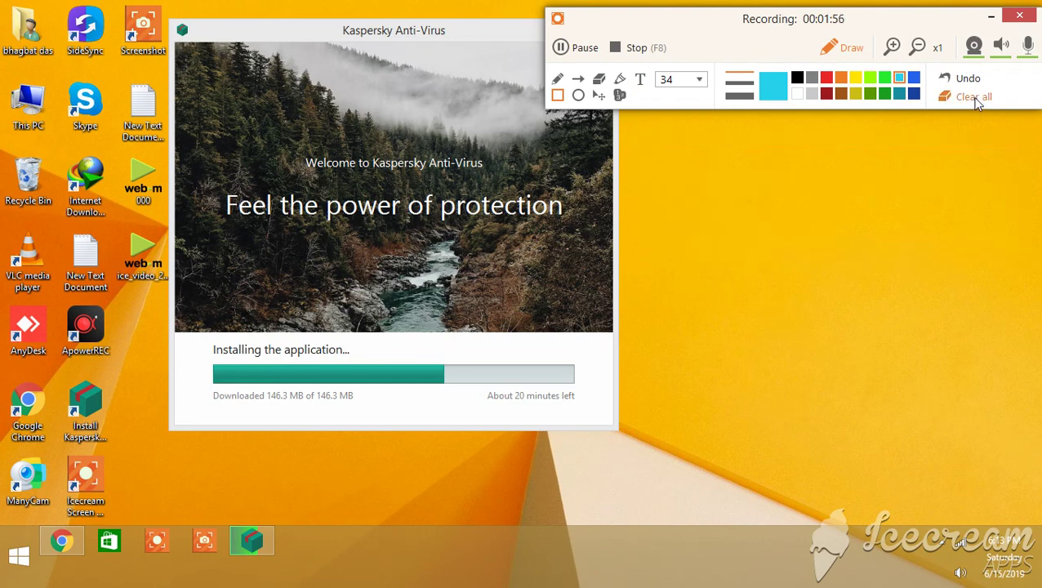
{"action": "left_click", "coordinate": [563, 48]}
{"action": "left_click", "coordinate": [562, 48]}
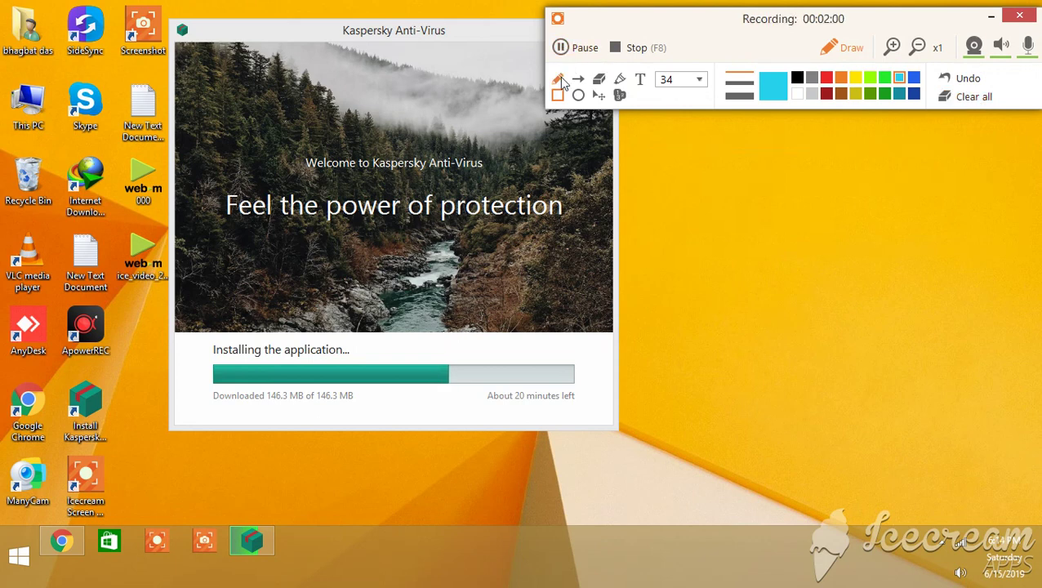
{"action": "left_click", "coordinate": [562, 47]}
{"action": "left_click", "coordinate": [562, 47]}
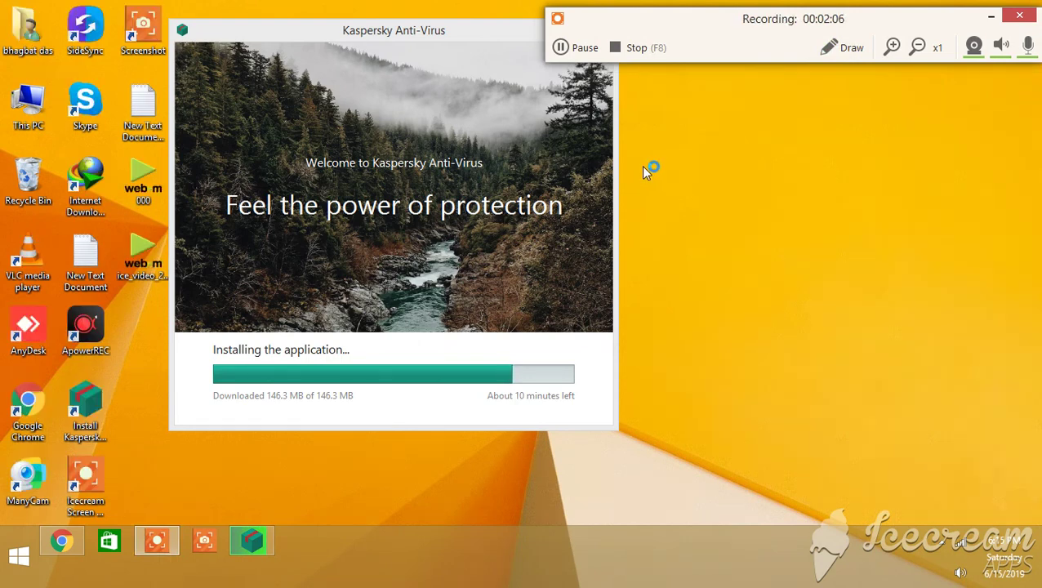
Step: Refresh the desktop several times while the application installs
{"action": "right_click", "coordinate": [663, 114]}
{"action": "left_click", "coordinate": [692, 179]}
{"action": "right_click", "coordinate": [668, 122]}
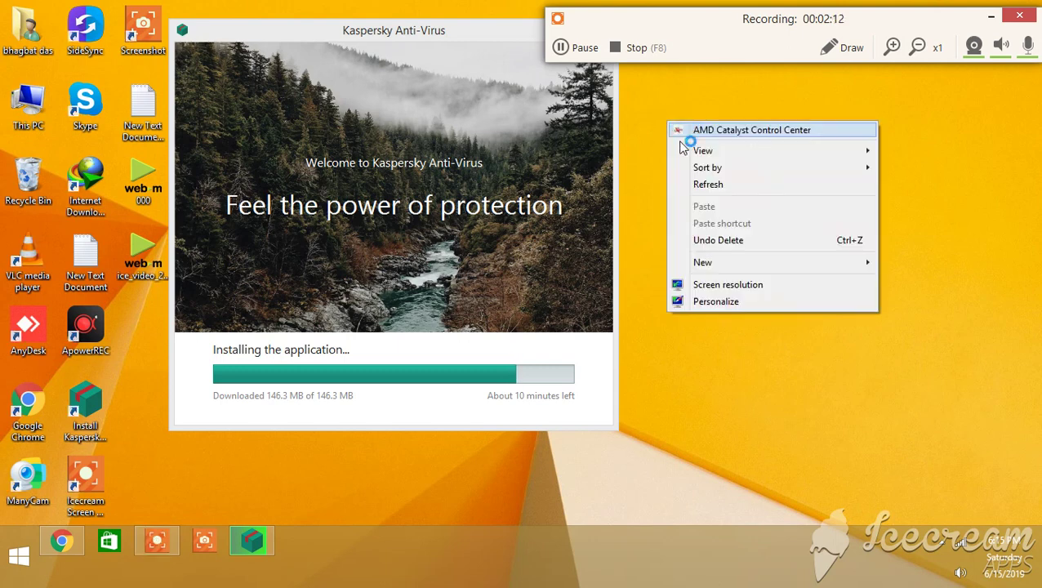
{"action": "left_click", "coordinate": [694, 184]}
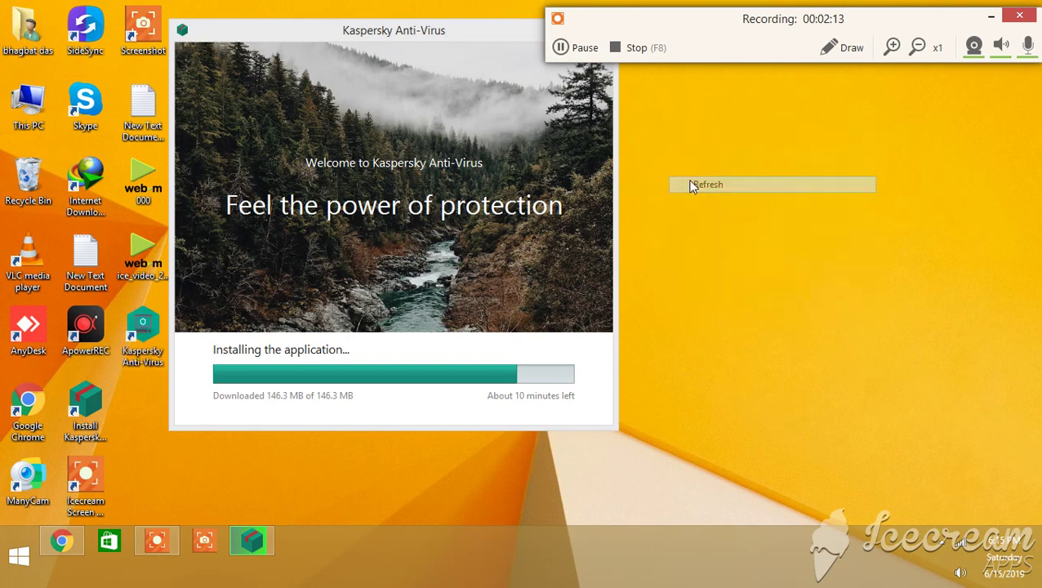
{"action": "right_click", "coordinate": [671, 128]}
{"action": "left_click", "coordinate": [693, 191]}
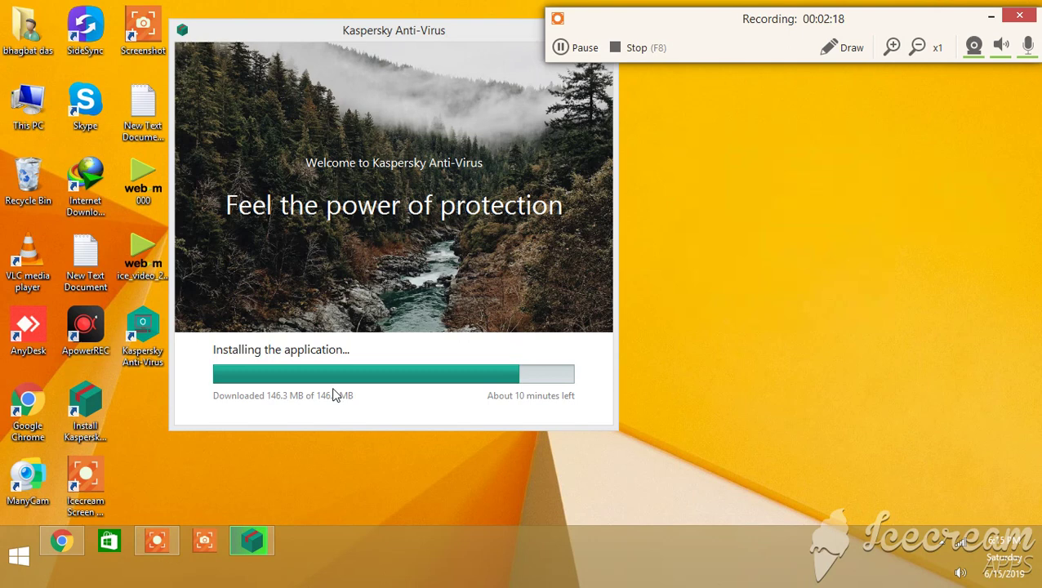
{"action": "left_click", "coordinate": [561, 48]}
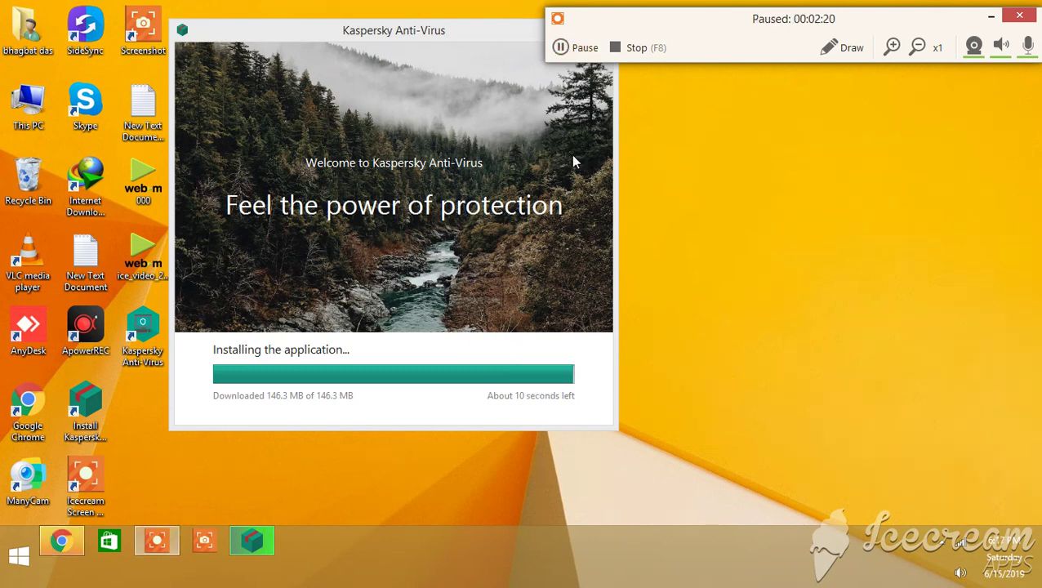
{"action": "key", "text": "F7"}
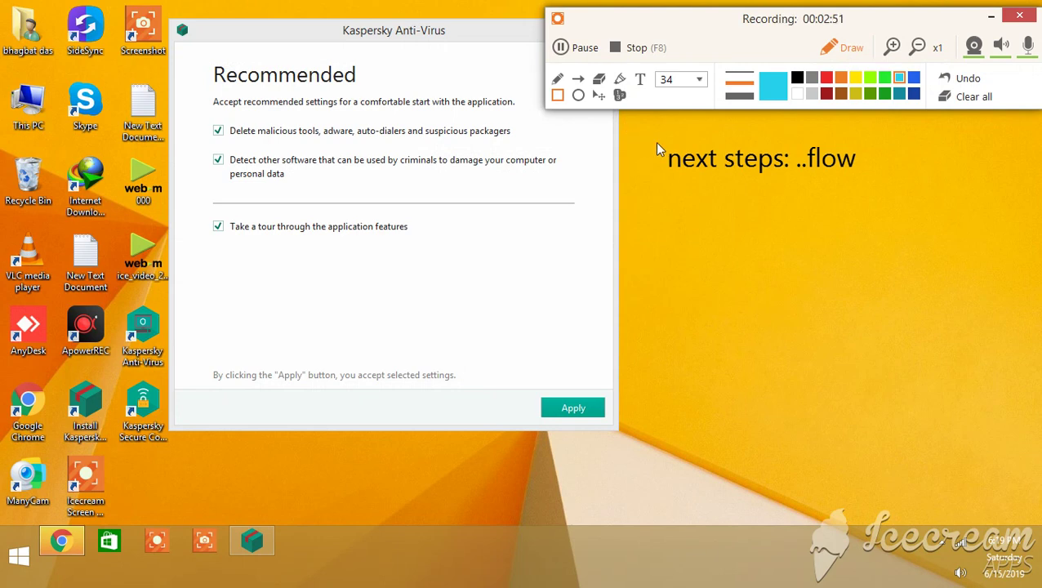
Step: Frame the note "next steps: ..flow" with a thick light blue rectangle and clear all annotations
{"action": "mouse_move", "coordinate": [646, 136]}
{"action": "left_mouse_down"}
{"action": "mouse_move", "coordinate": [751, 190]}
{"action": "mouse_move", "coordinate": [888, 192]}
{"action": "left_mouse_up"}
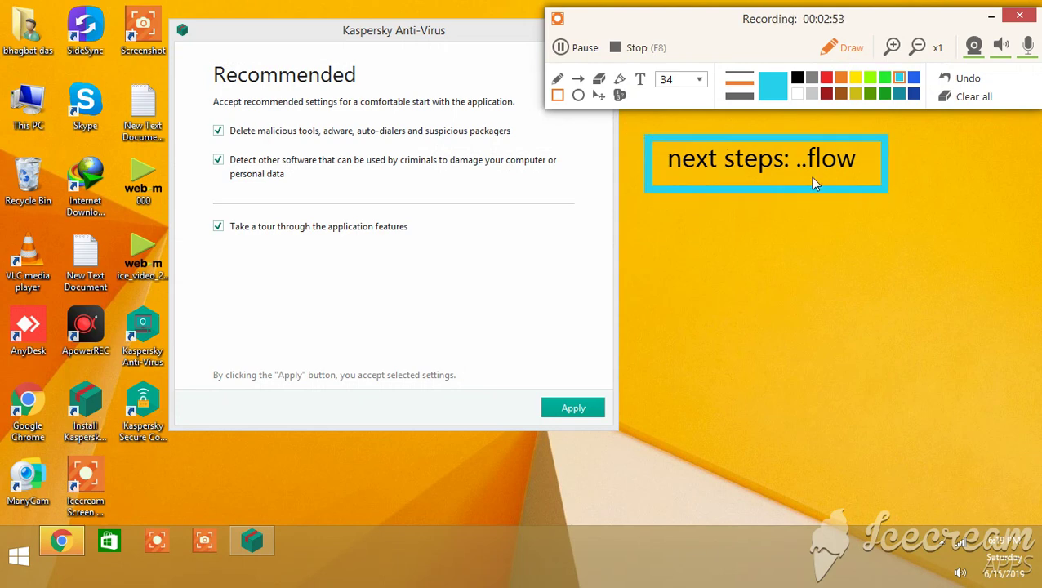
{"action": "left_click", "coordinate": [970, 97]}
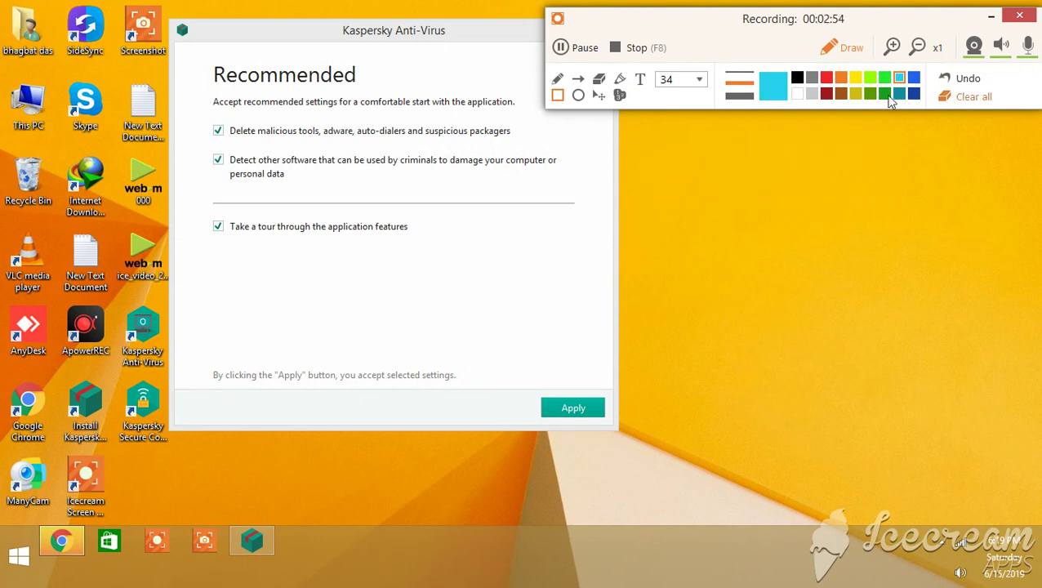
{"action": "left_click", "coordinate": [571, 54]}
{"action": "left_click", "coordinate": [581, 48]}
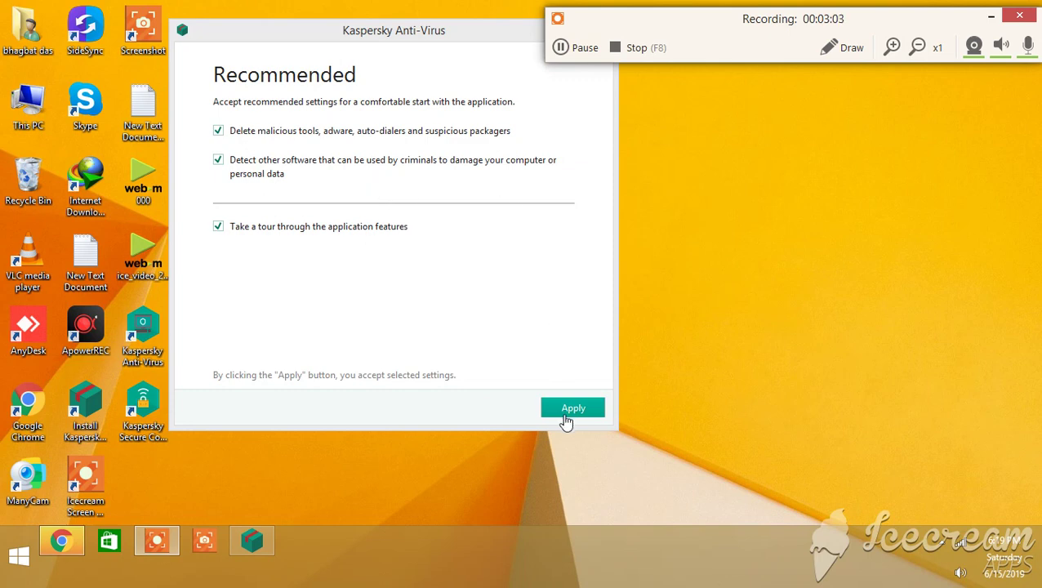
Step: Apply all recommended settings, including the application features tour, and finish the Kaspersky Anti-Virus setup
{"action": "left_click", "coordinate": [571, 408]}
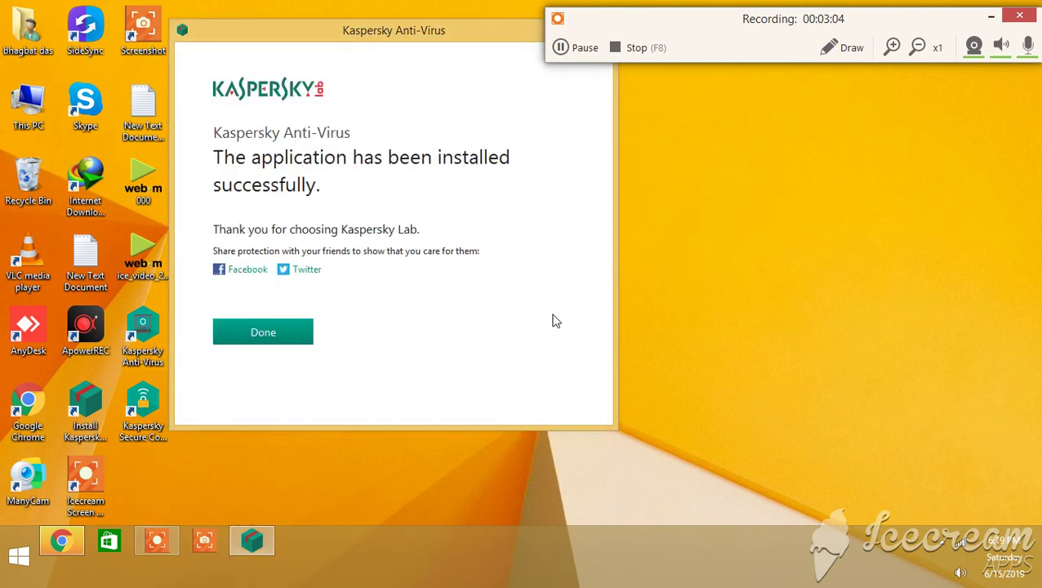
{"action": "left_click", "coordinate": [271, 347]}
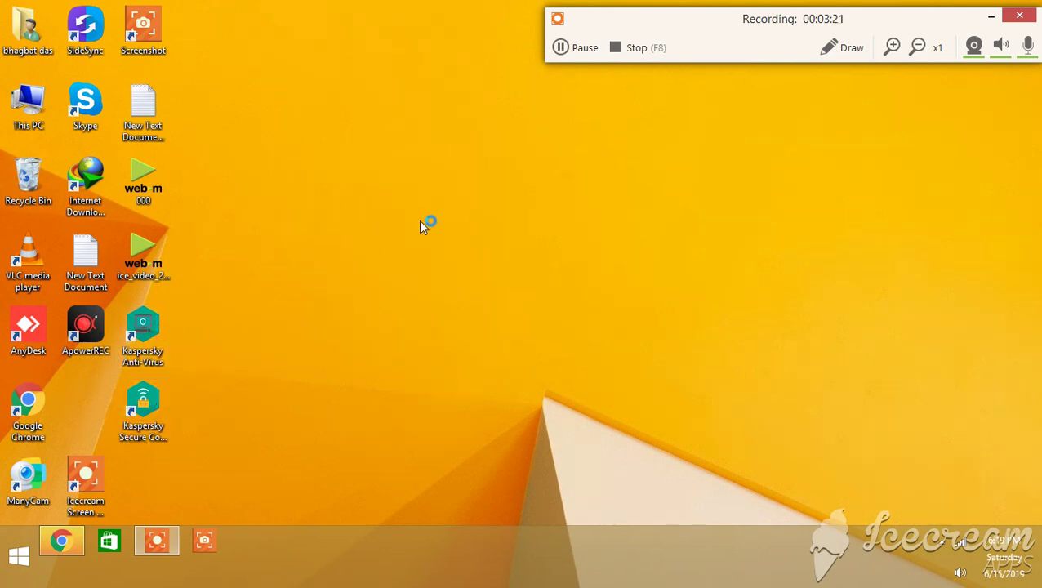
Step: Move the Kaspersky Anti-Virus window clear of the recorder and go through the whole application features tour to the activation page
{"action": "left_click", "coordinate": [567, 52]}
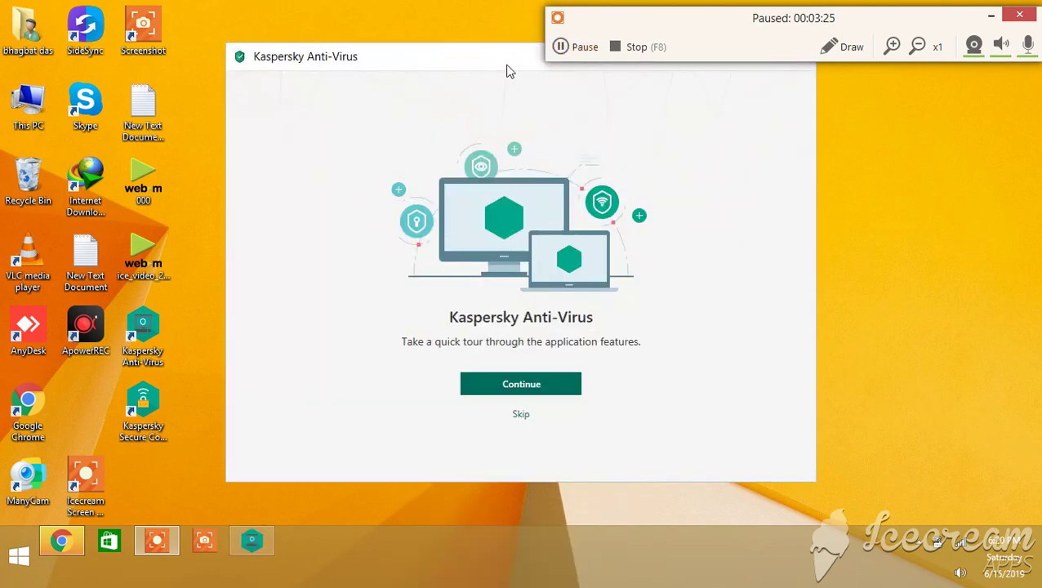
{"action": "left_click_drag", "start_coordinate": [507, 70], "coordinate": [407, 77]}
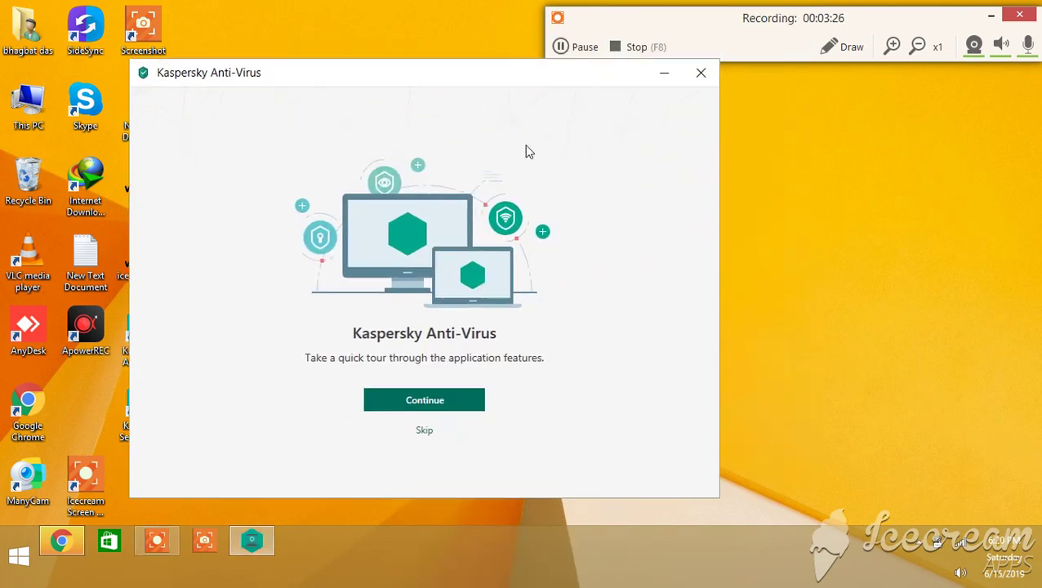
{"action": "left_click", "coordinate": [439, 410]}
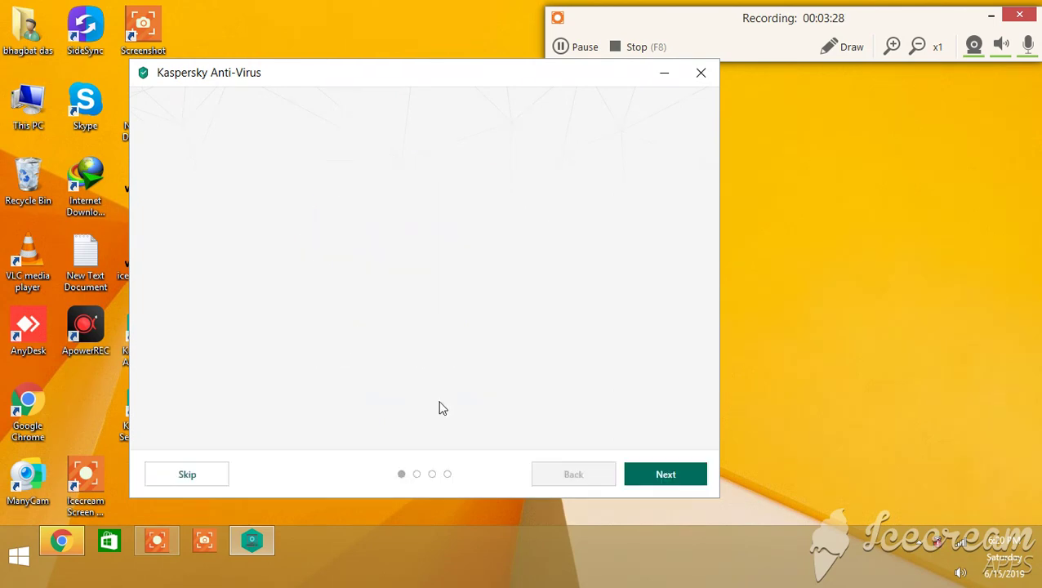
{"action": "left_click", "coordinate": [667, 473]}
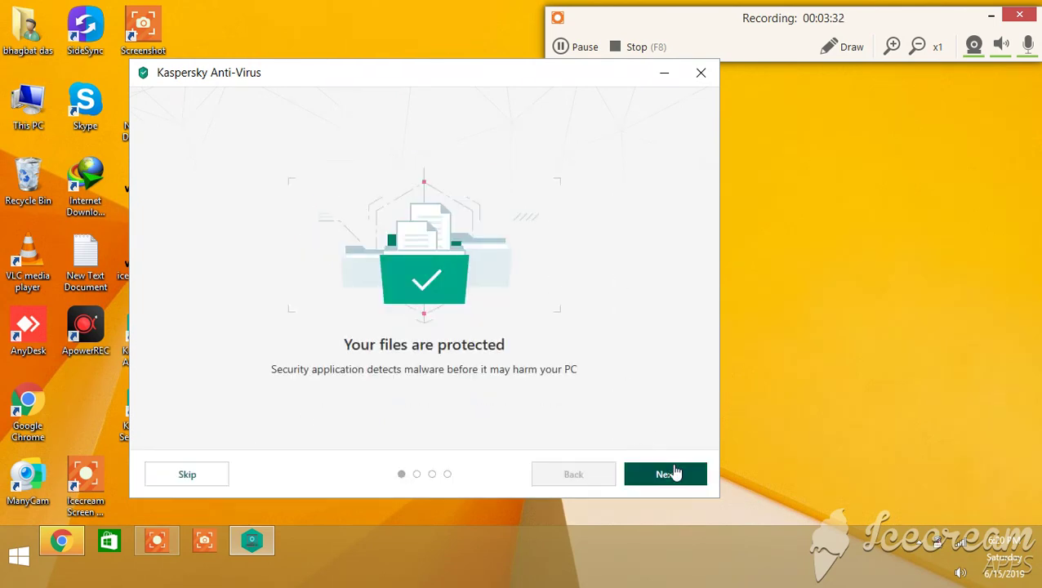
{"action": "left_click", "coordinate": [673, 474]}
{"action": "left_click", "coordinate": [674, 474]}
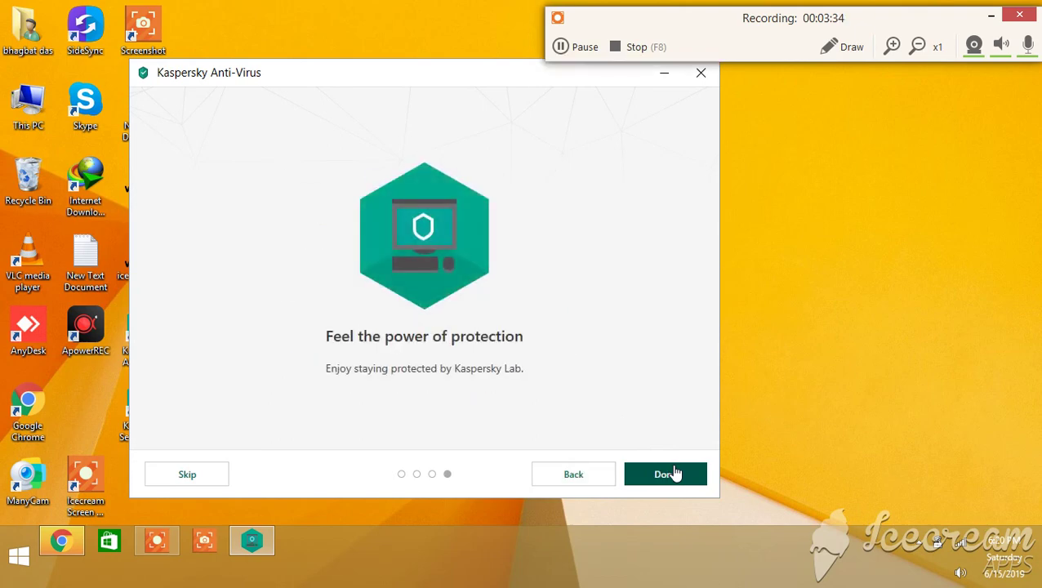
{"action": "left_click", "coordinate": [675, 473]}
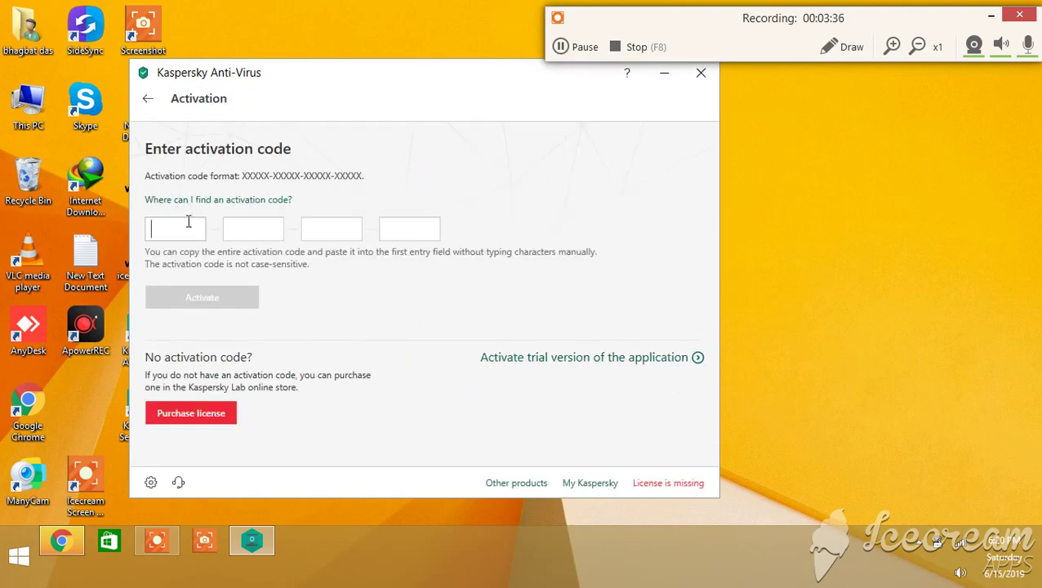
Step: Frame the note "type code" with a light blue rectangle, clear all annotations and leave drawing mode
{"action": "left_click", "coordinate": [574, 49]}
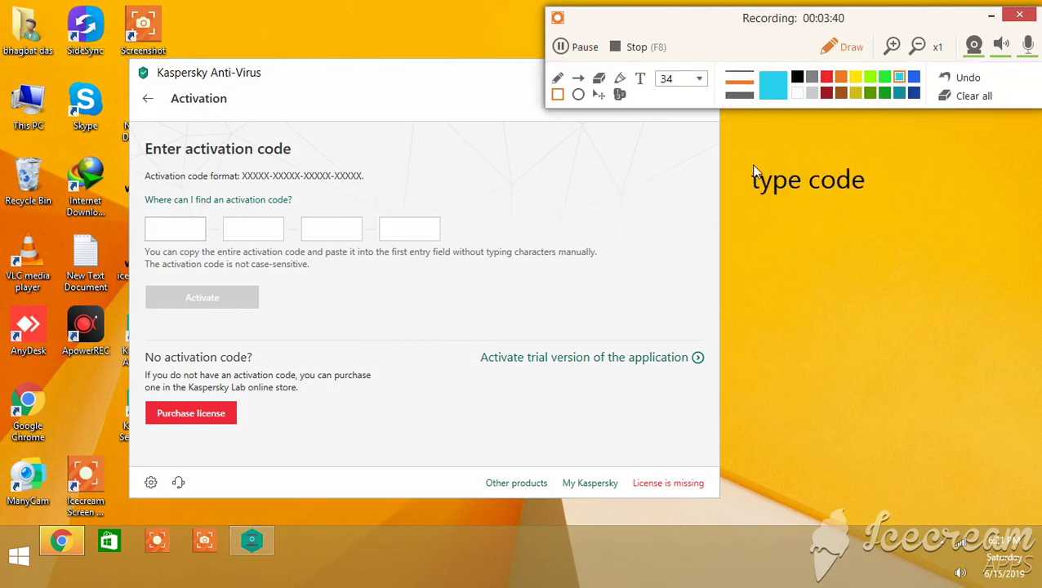
{"action": "mouse_move", "coordinate": [745, 147]}
{"action": "left_mouse_down"}
{"action": "mouse_move", "coordinate": [766, 194]}
{"action": "mouse_move", "coordinate": [892, 210]}
{"action": "left_mouse_up"}
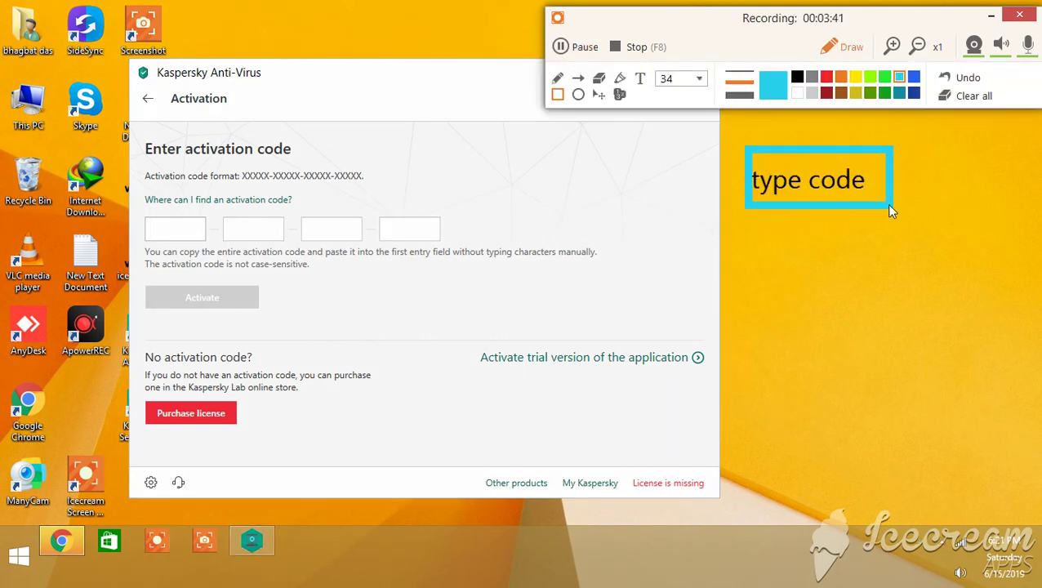
{"action": "left_click", "coordinate": [972, 96]}
{"action": "left_click", "coordinate": [844, 47]}
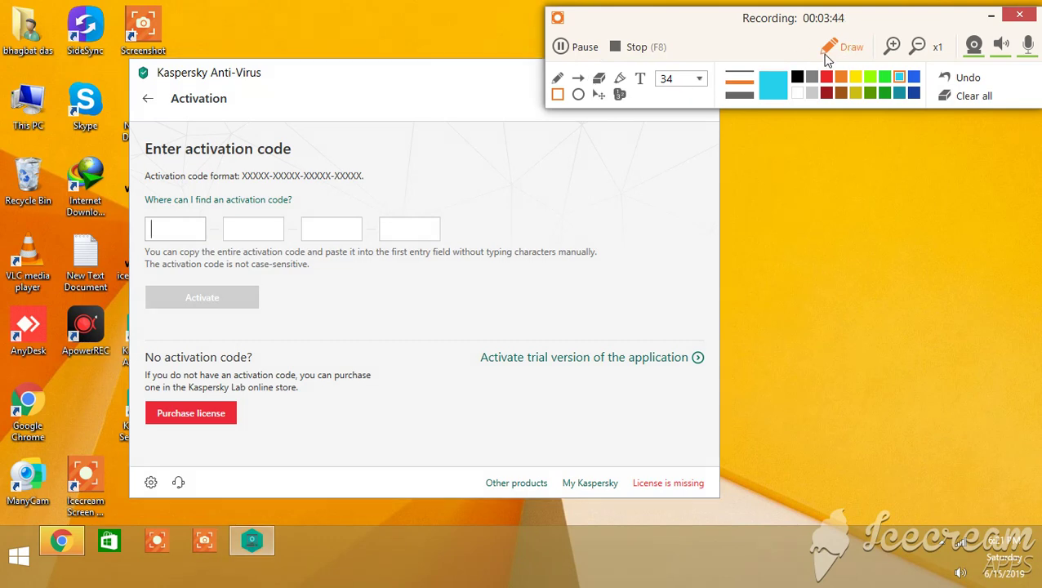
Step: Enter the activation code and activate Kaspersky Anti-Virus
{"action": "left_click", "coordinate": [162, 229]}
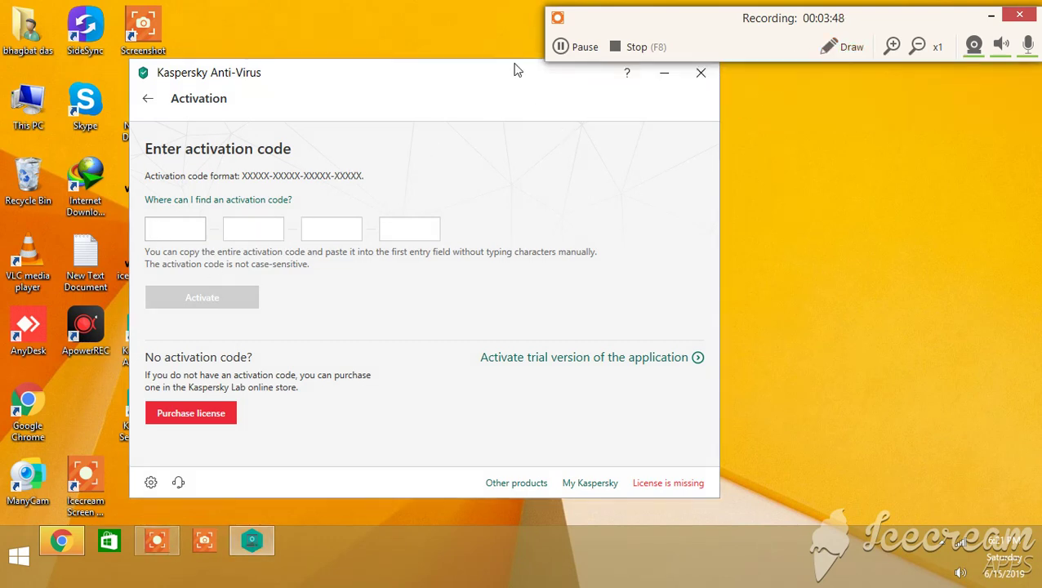
{"action": "left_click", "coordinate": [560, 47]}
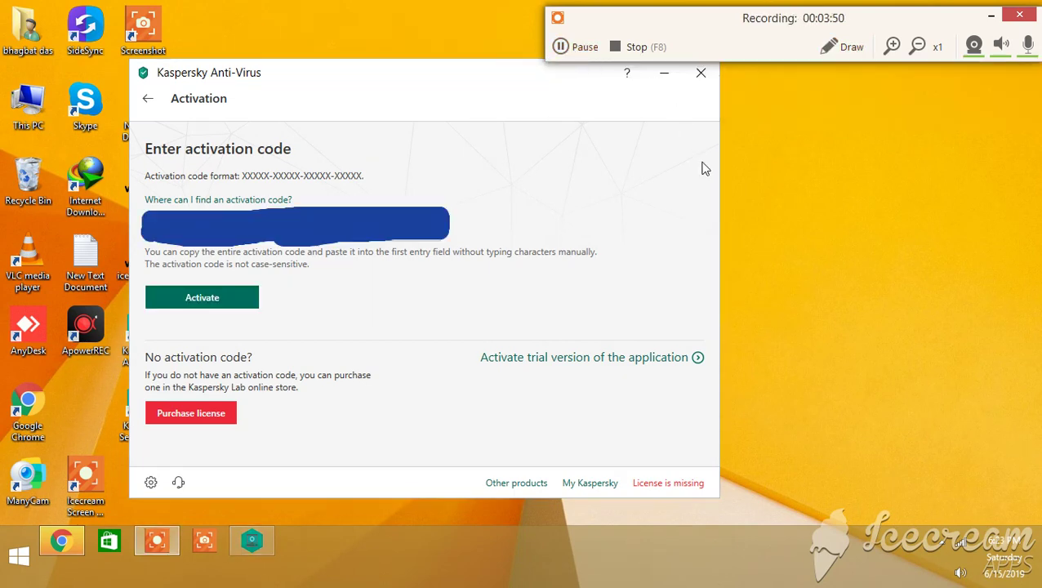
{"action": "left_click", "coordinate": [234, 305]}
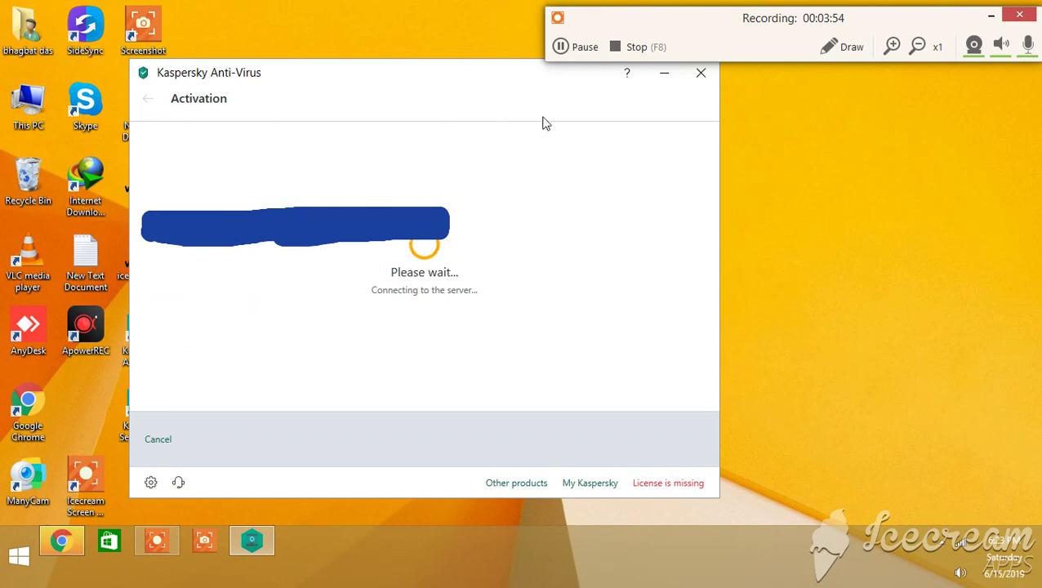
Step: Clear the dark blue brush marking drawn over the activation code and leave drawing mode
{"action": "left_click", "coordinate": [844, 47]}
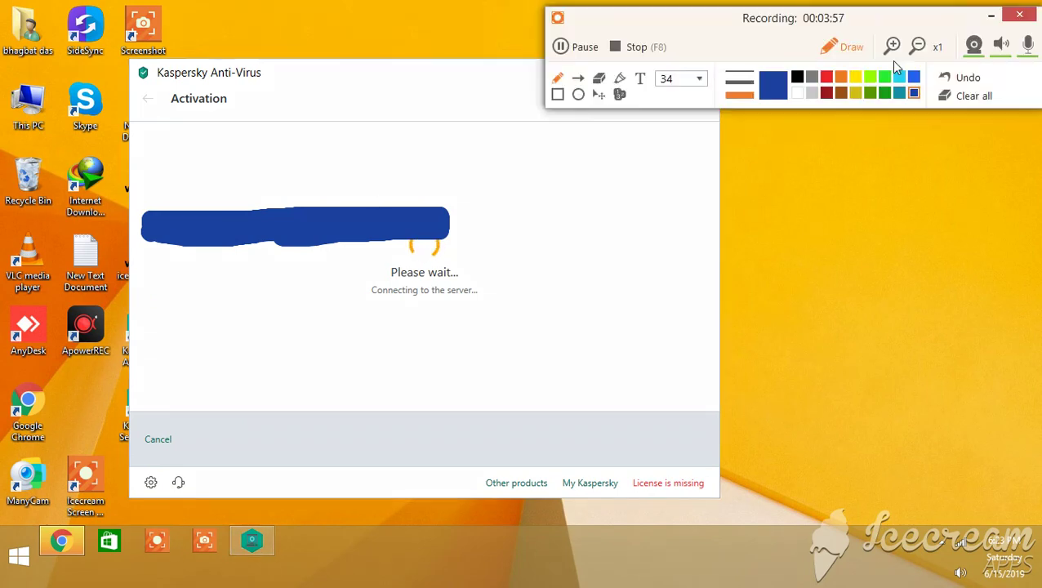
{"action": "left_click", "coordinate": [974, 95]}
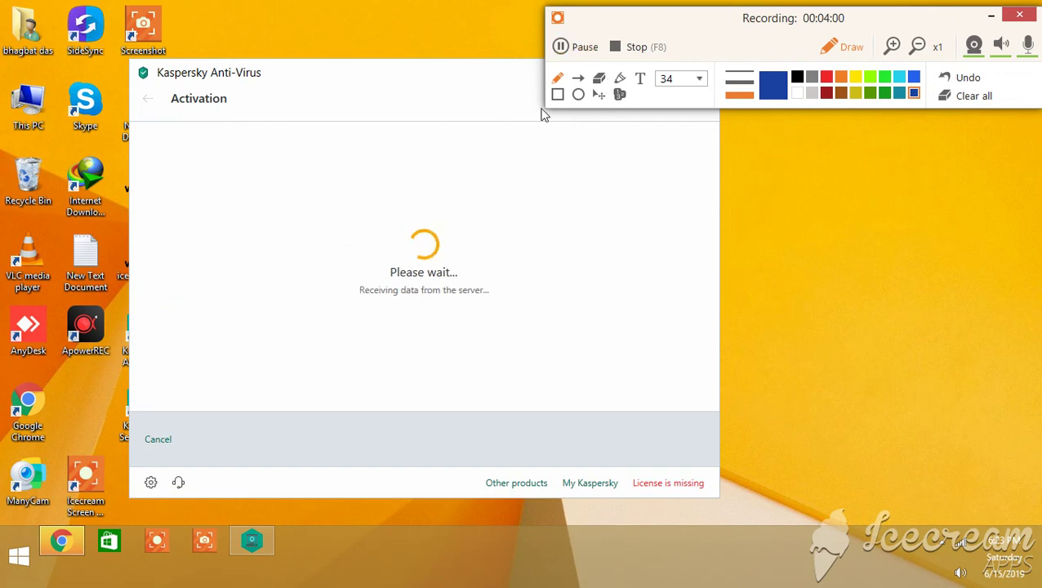
{"action": "left_click", "coordinate": [845, 47]}
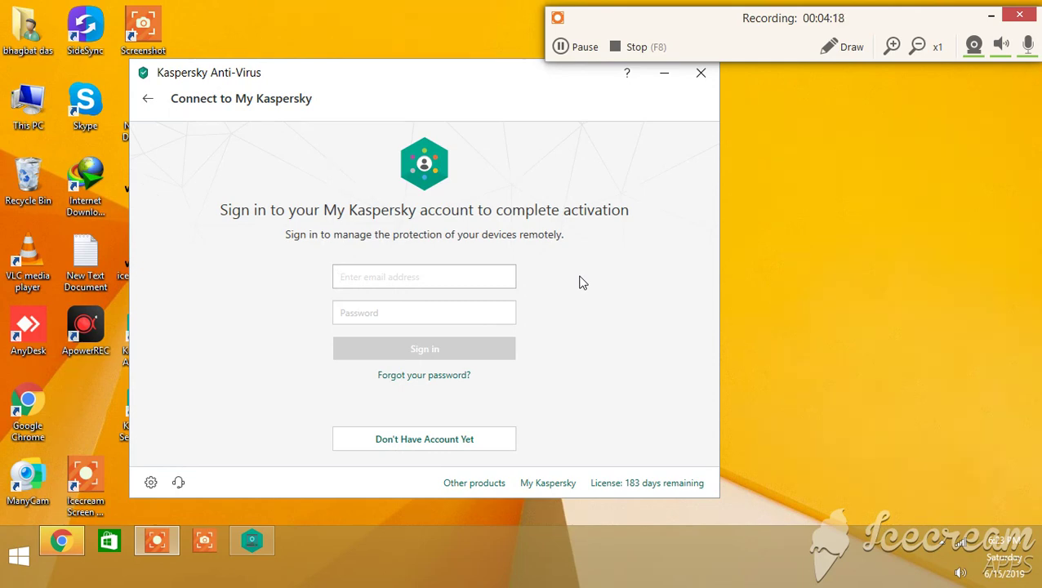
Step: Try to sign in to the My Kaspersky account twice with the account e-mail and password
{"action": "left_click", "coordinate": [565, 46]}
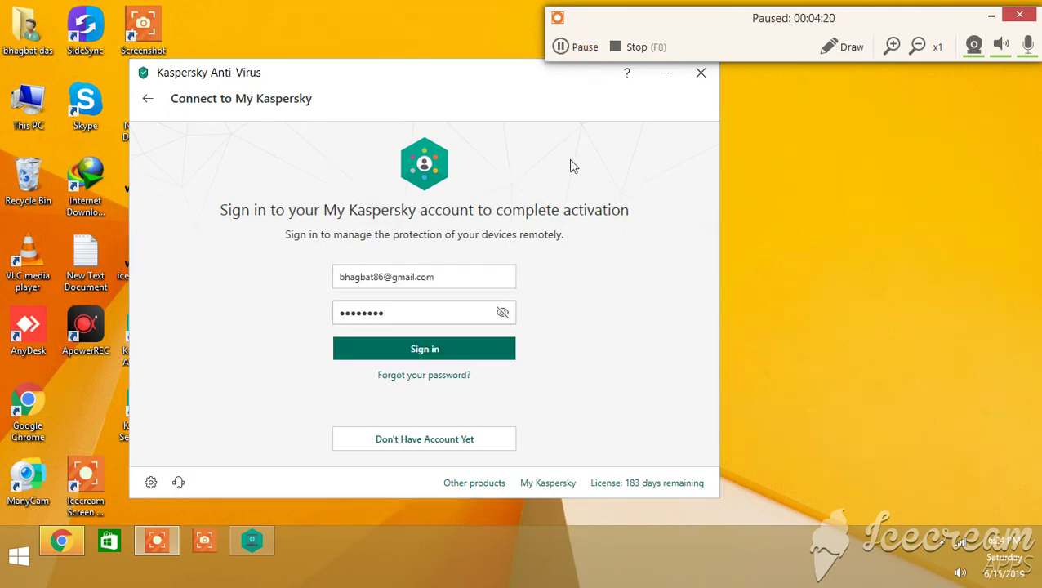
{"action": "left_click", "coordinate": [447, 352]}
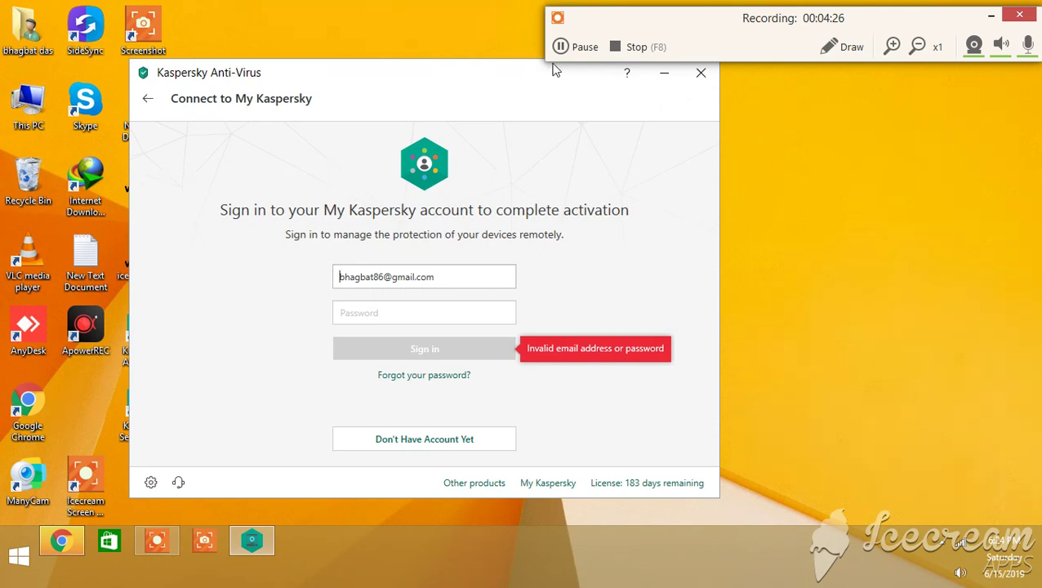
{"action": "left_click", "coordinate": [582, 49]}
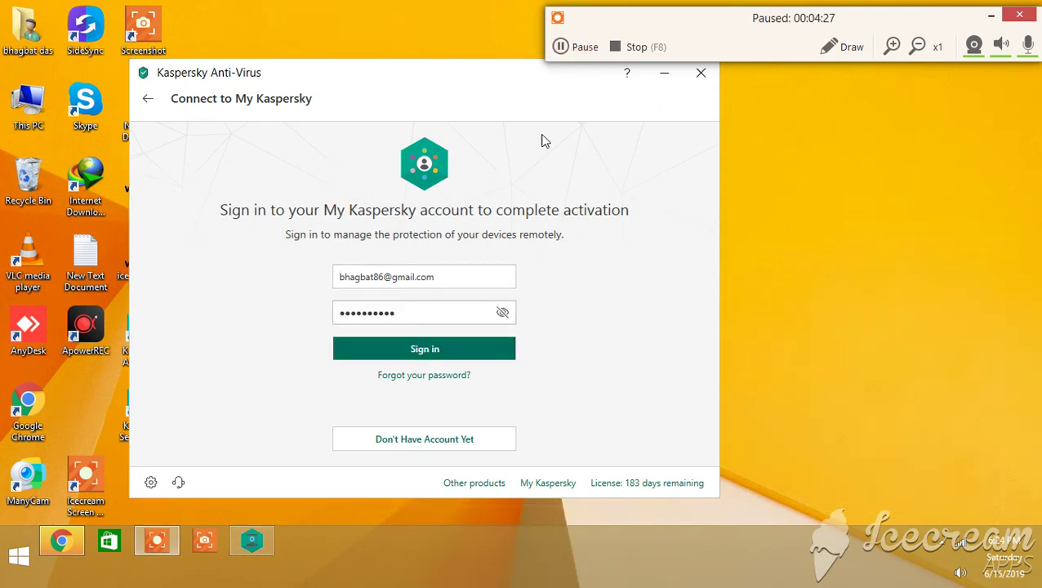
{"action": "left_click", "coordinate": [448, 352]}
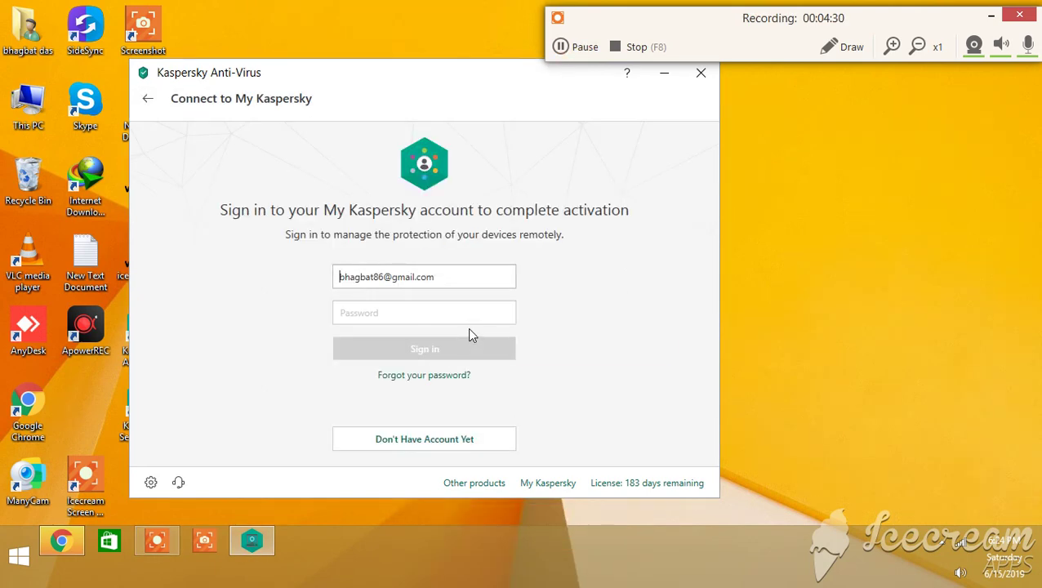
Step: Re-enter the account password and sign in to My Kaspersky to complete the activation
{"action": "left_click", "coordinate": [562, 46]}
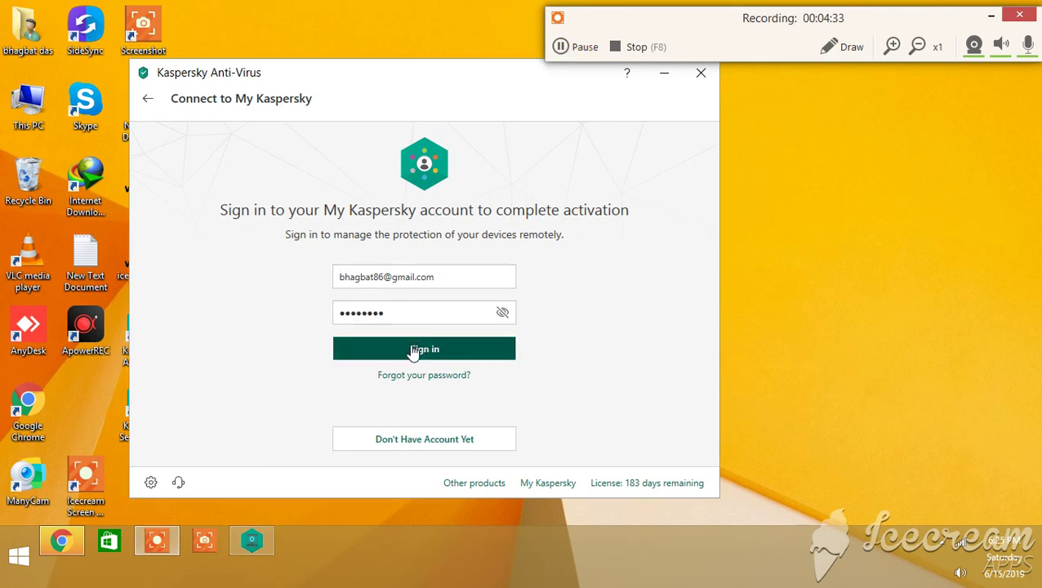
{"action": "left_click", "coordinate": [412, 348]}
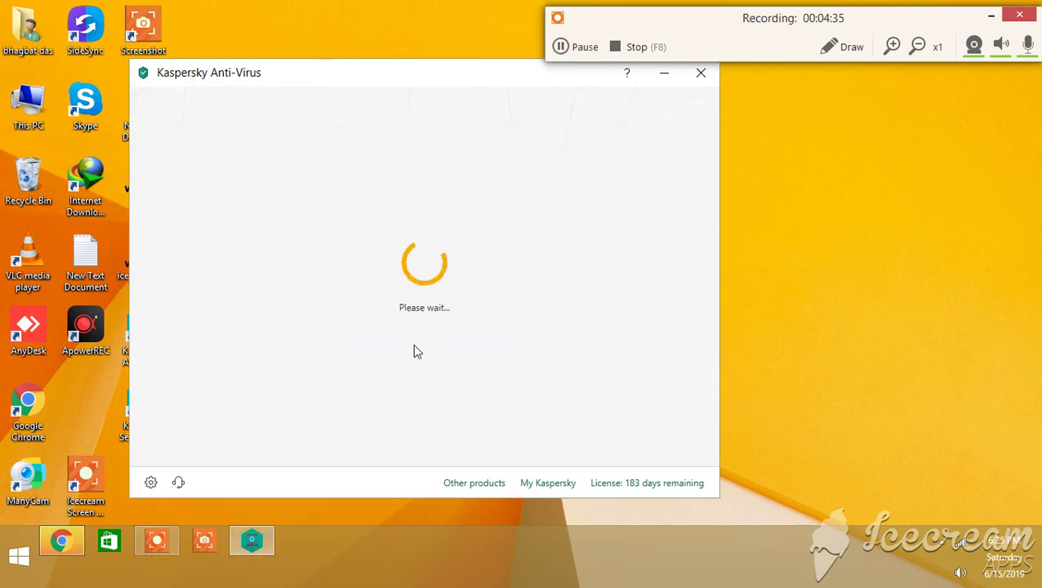